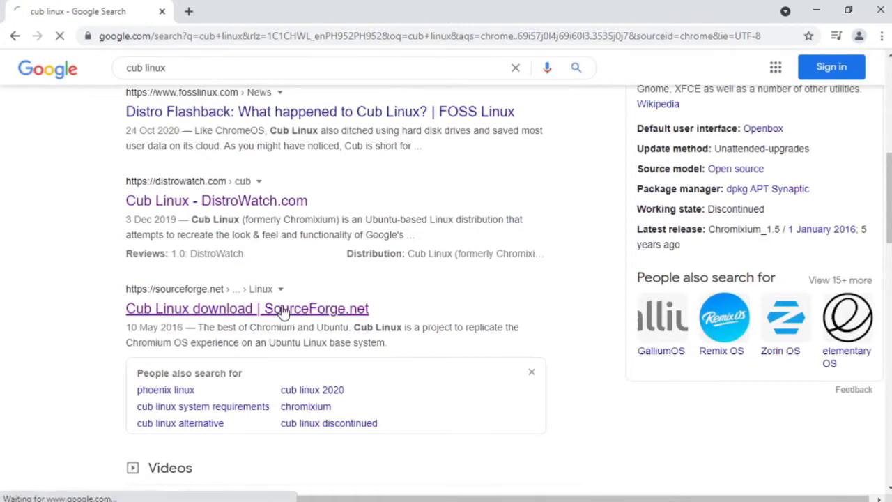
Start downloading CubLinux-1.0RC-amd64.iso from SourceForge and show its progress in the downloads page
scroll(282, 311, down, 2)
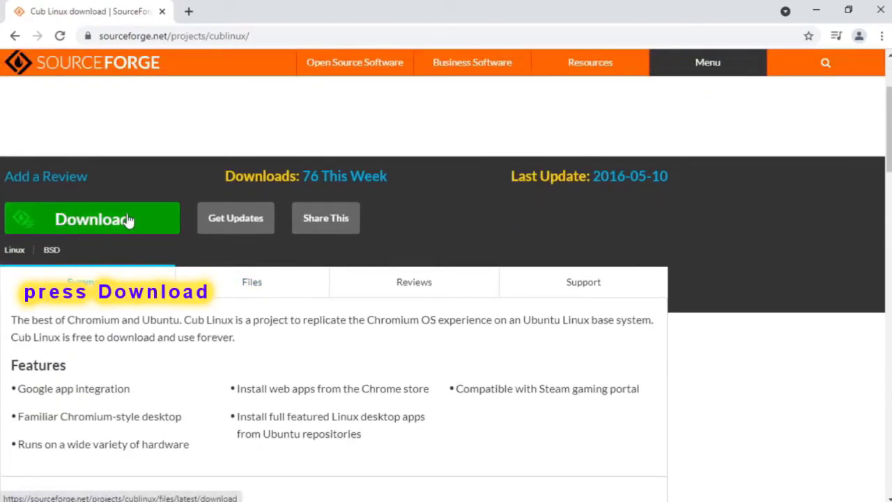
click(128, 220)
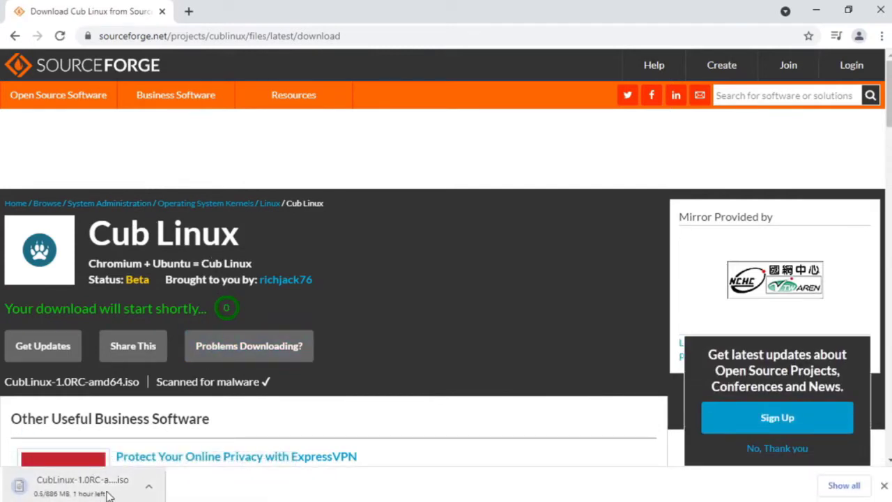
click(846, 487)
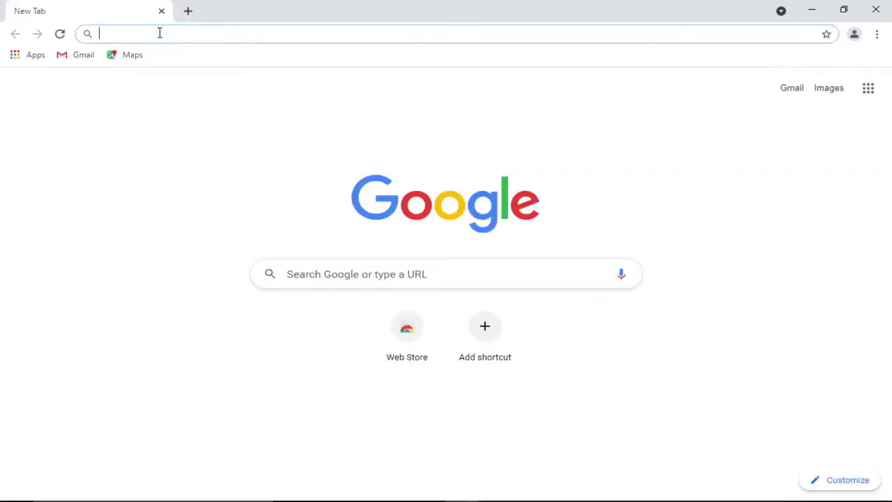
Search for balenaEtcher and download its 1.5.120 Windows installer from balena.io
text(balenaEtcher)
key(Return)
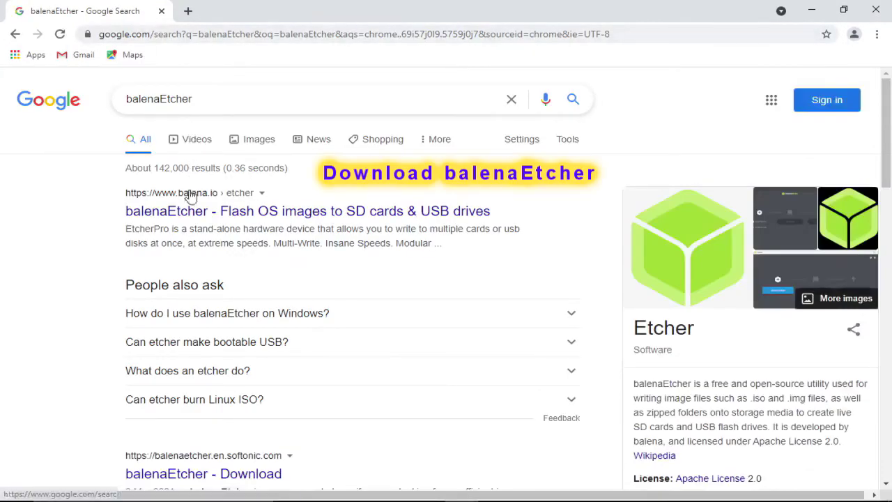
click(414, 218)
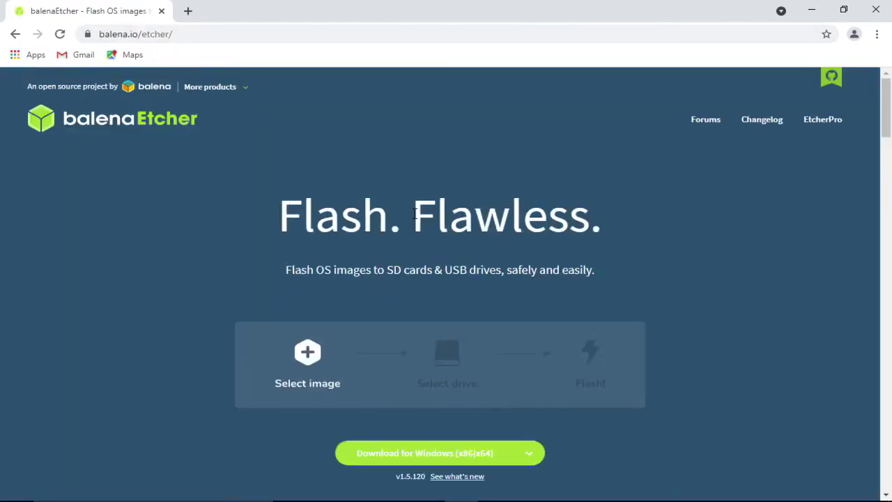
scroll(418, 392, down, 2)
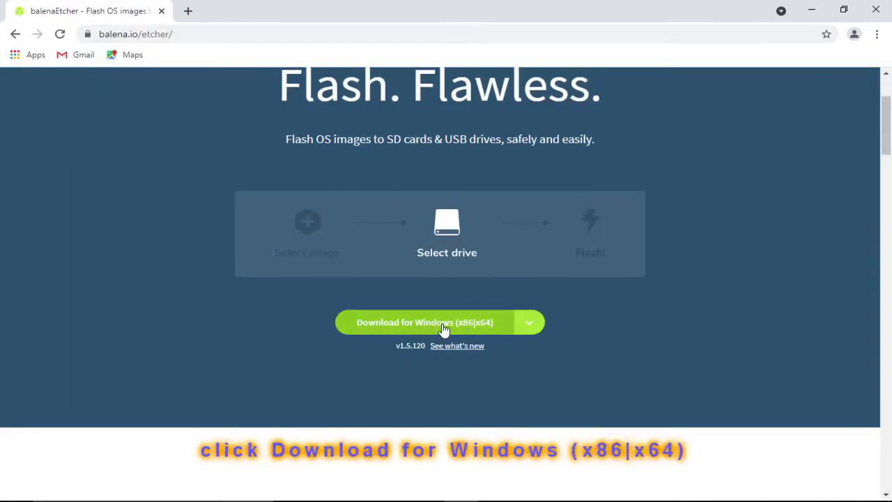
click(492, 329)
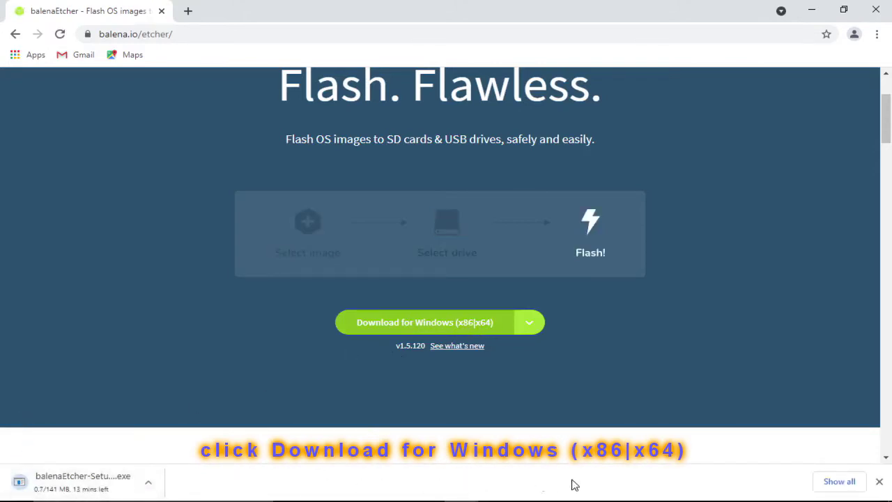
click(837, 483)
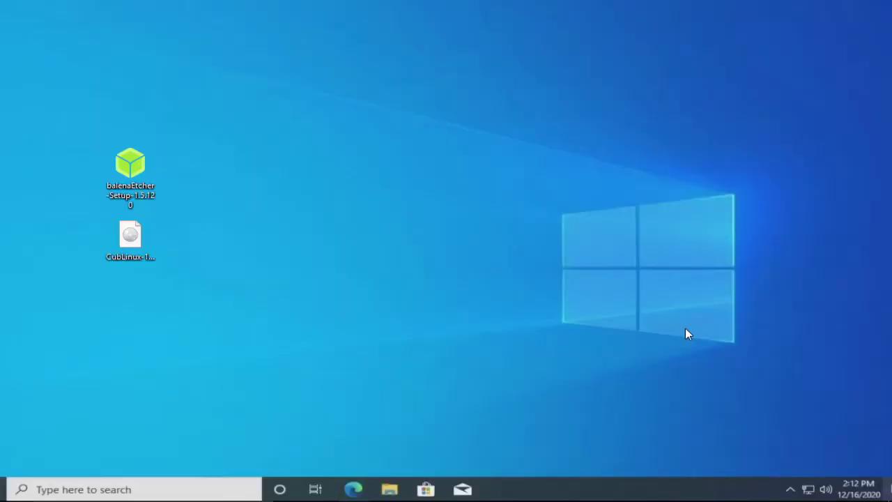
Run the balenaEtcher-Setup-1.5.120 installer and accept the licence agreement
right_click(144, 169)
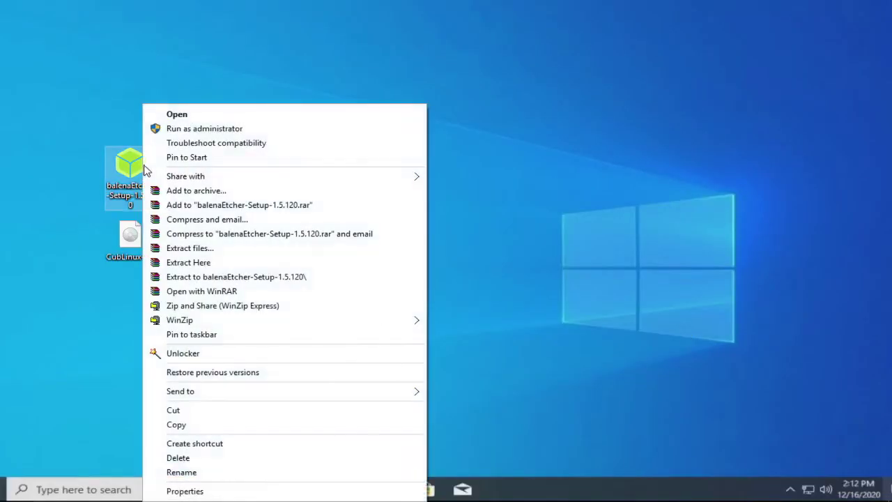
click(193, 119)
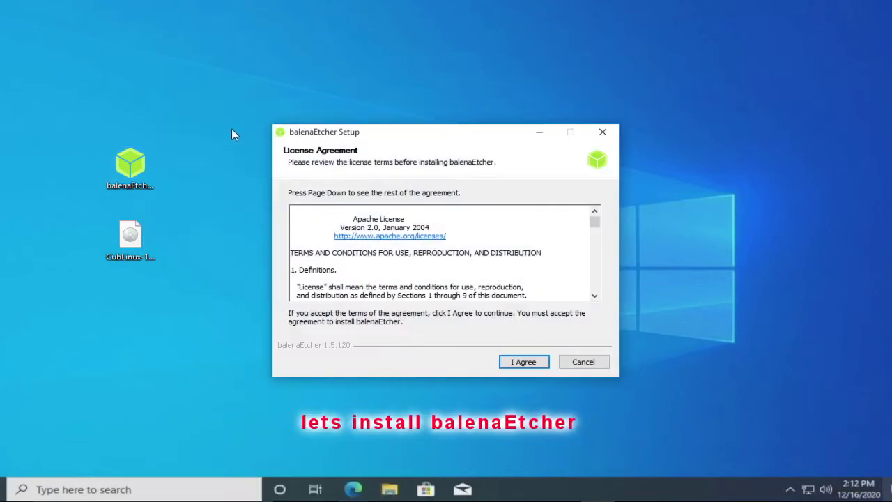
click(524, 362)
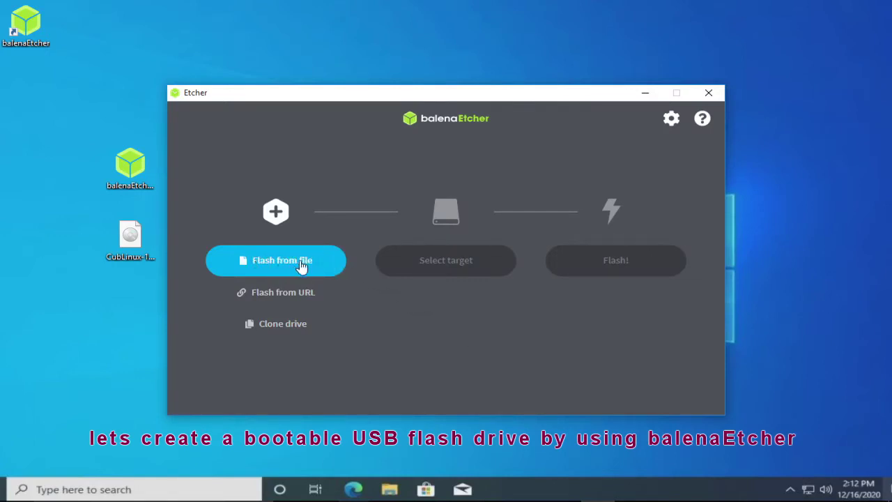
Load the CubLinux-1.0RC-amd64 image from the Desktop as Etcher's source
click(301, 265)
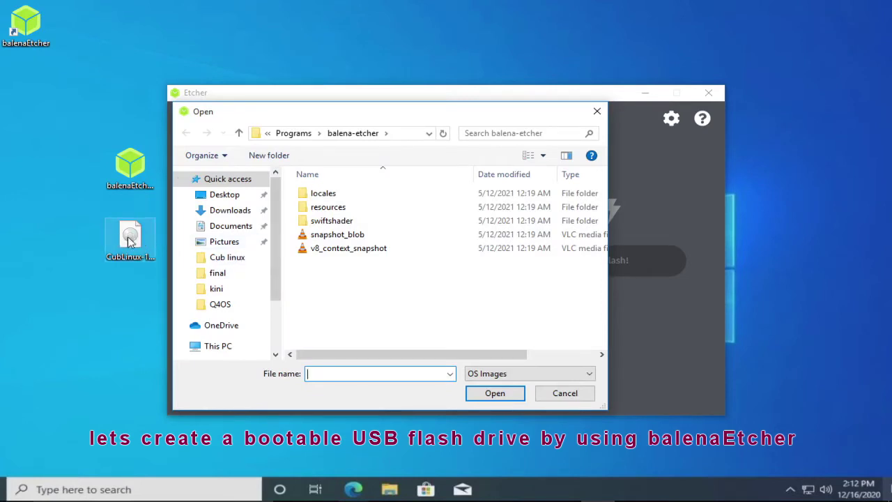
click(235, 201)
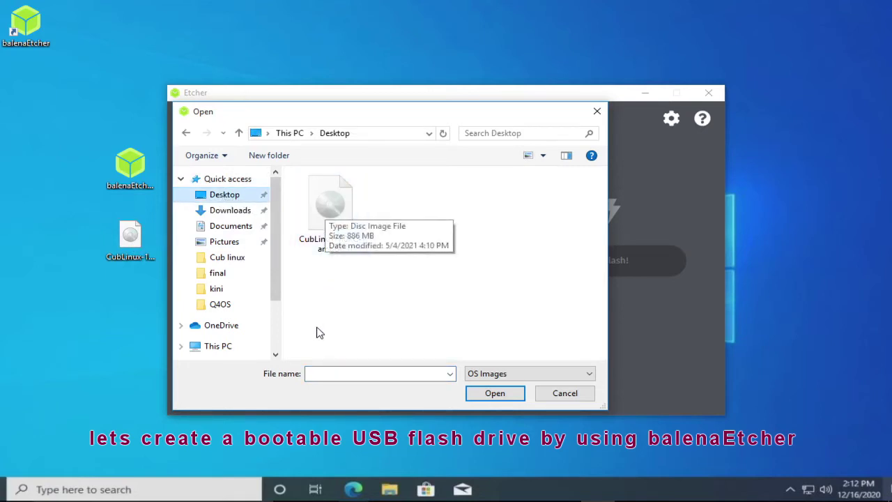
click(330, 214)
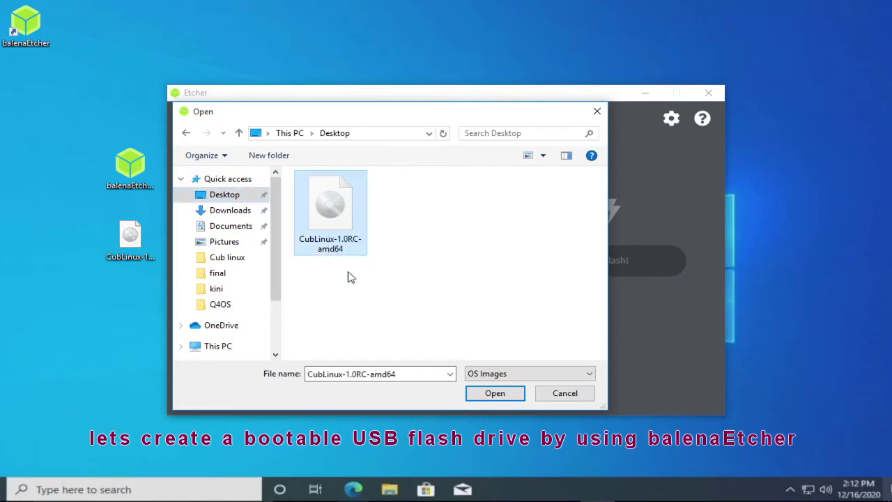
click(506, 397)
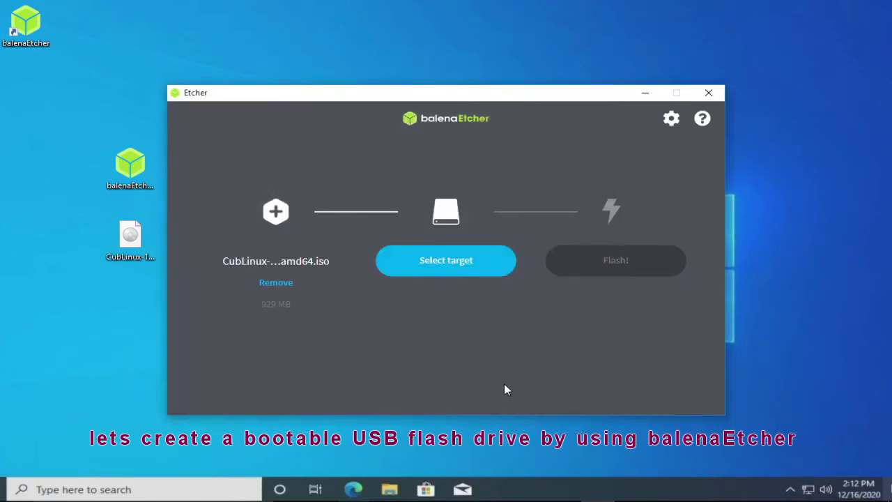
Choose the 15.4 GB SanDisk Cruzer Blade USB drive as the flash target
click(471, 267)
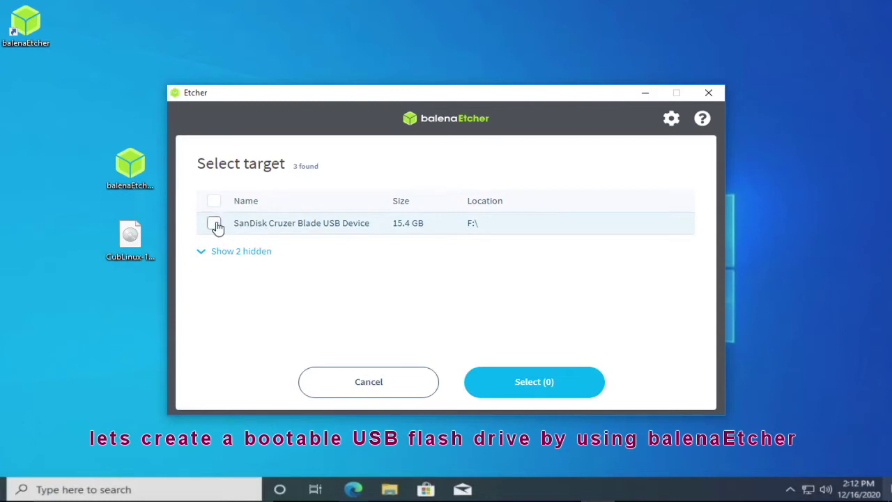
click(214, 223)
click(541, 381)
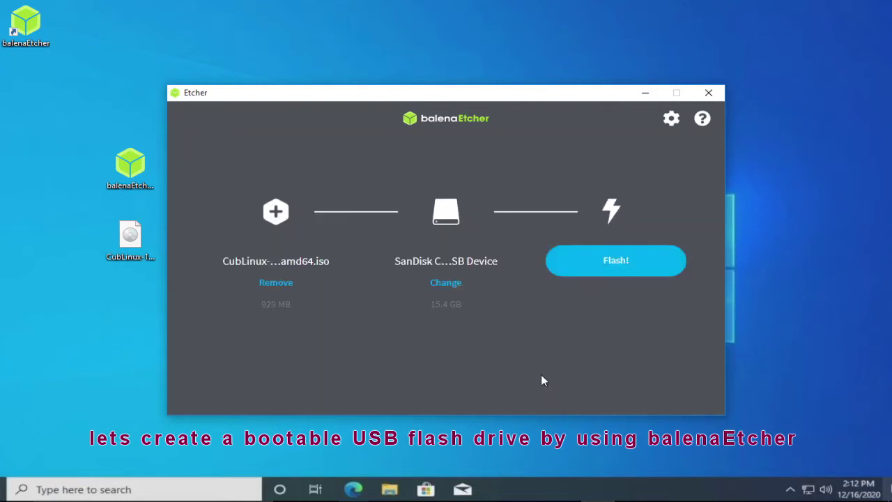
Flash the Cub Linux image onto the SanDisk USB drive
click(621, 265)
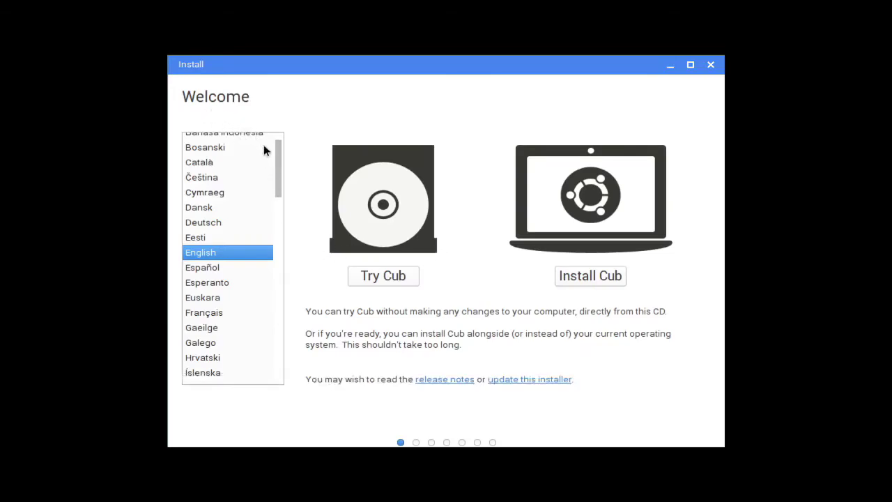
Keep English, choose Install Cub, and continue past the Preparing to install checks
scroll(278, 166, down, 1)
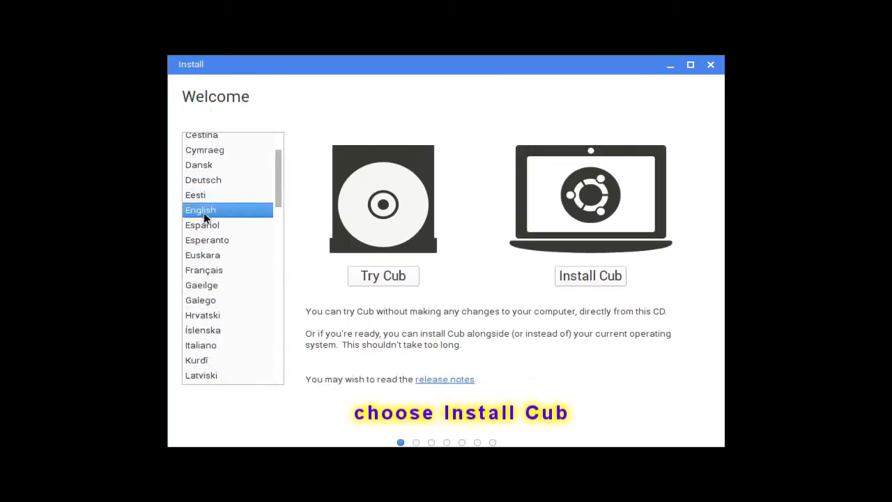
click(591, 274)
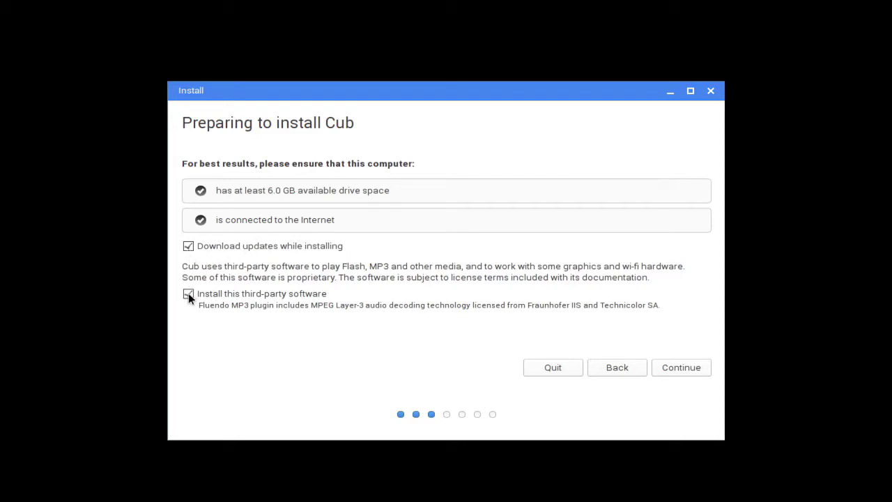
click(680, 371)
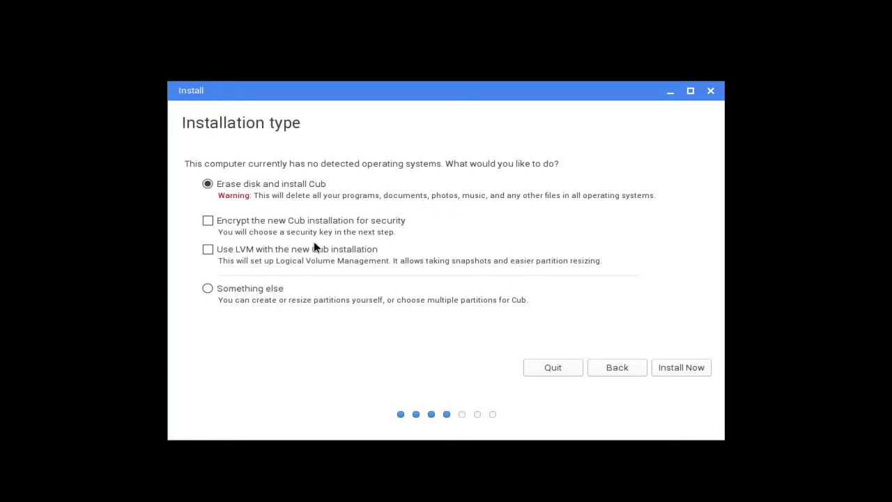
Choose Something else for manual partitioning and create a new empty partition table on /dev/sda
click(216, 289)
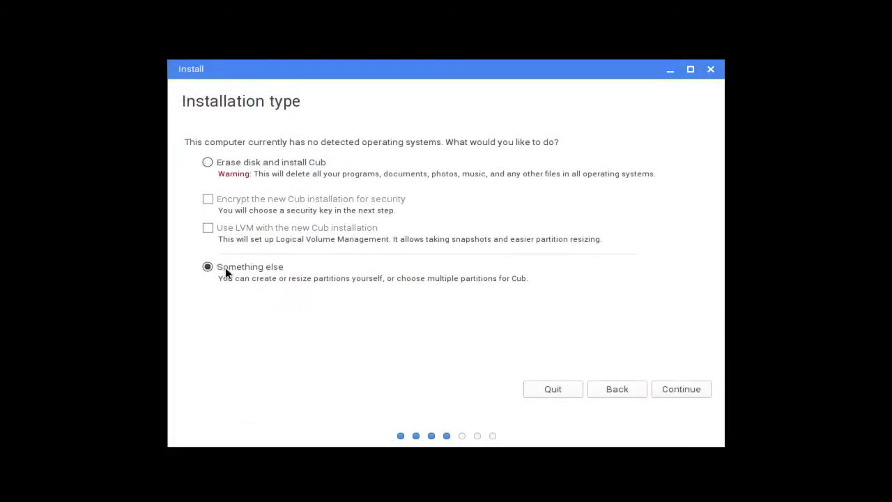
click(682, 391)
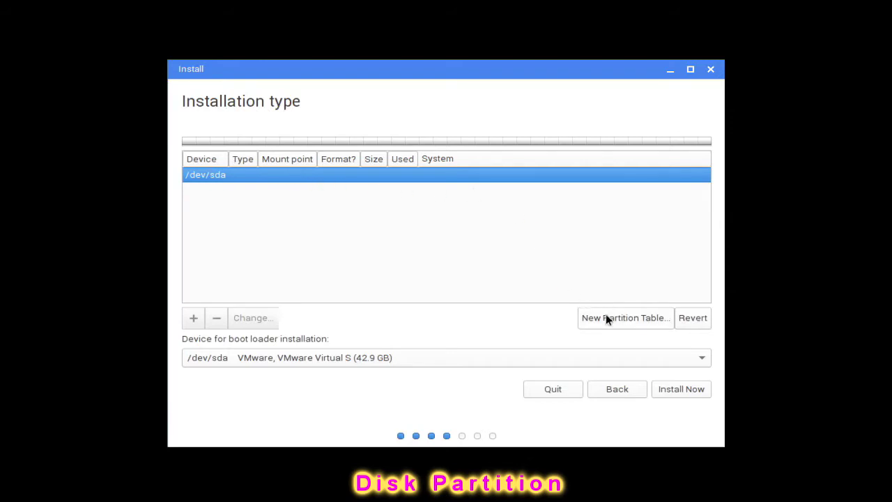
click(623, 319)
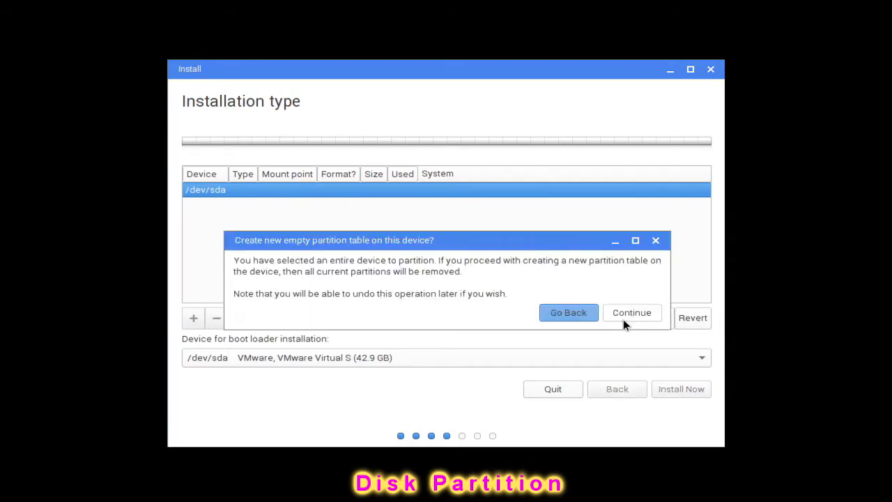
click(629, 312)
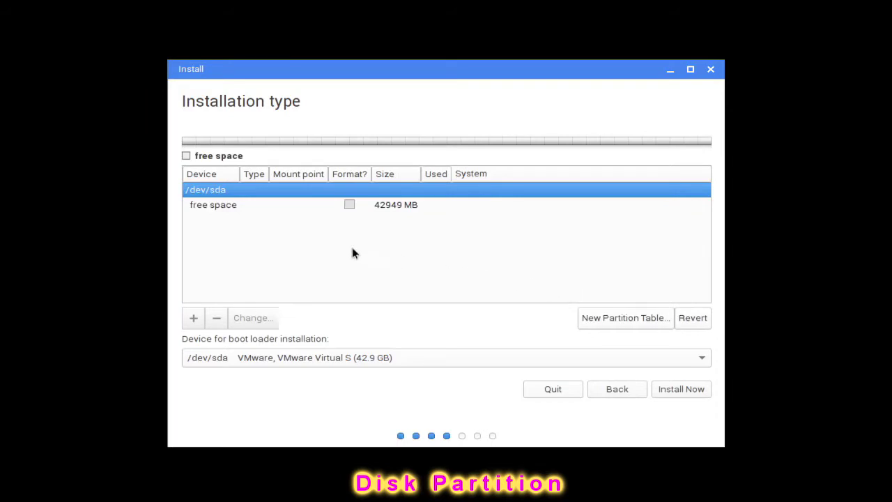
click(207, 205)
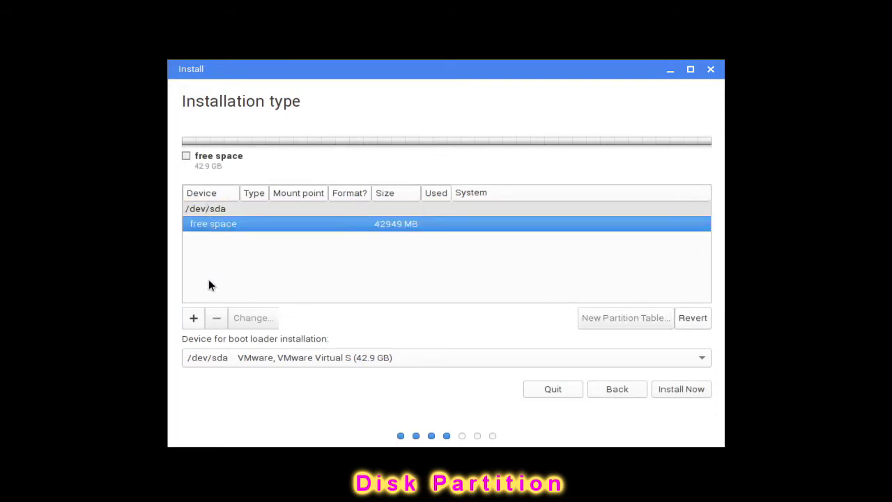
Create a 16384 MB Ext4 partition mounted at / in the free space
click(195, 318)
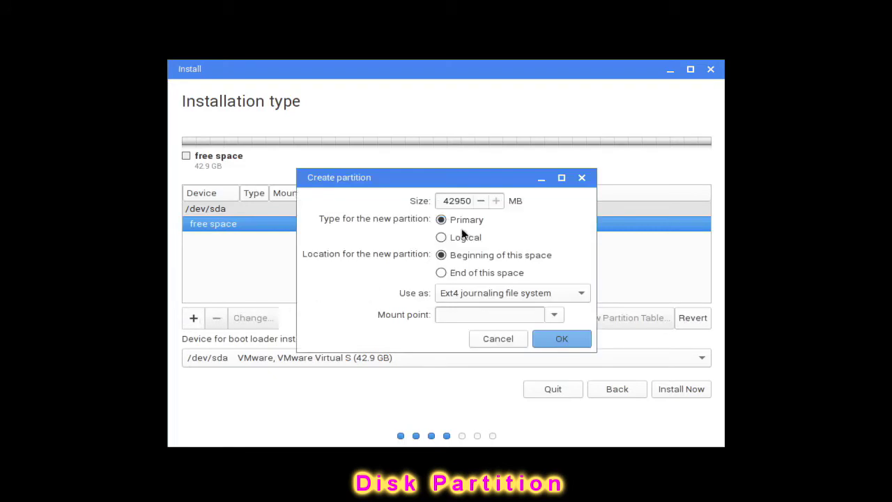
click(434, 201)
text(16384)
click(579, 292)
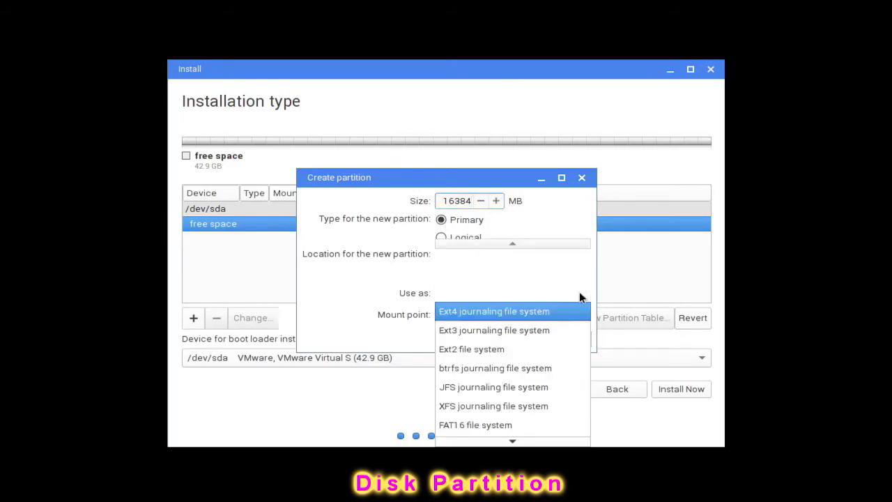
click(582, 312)
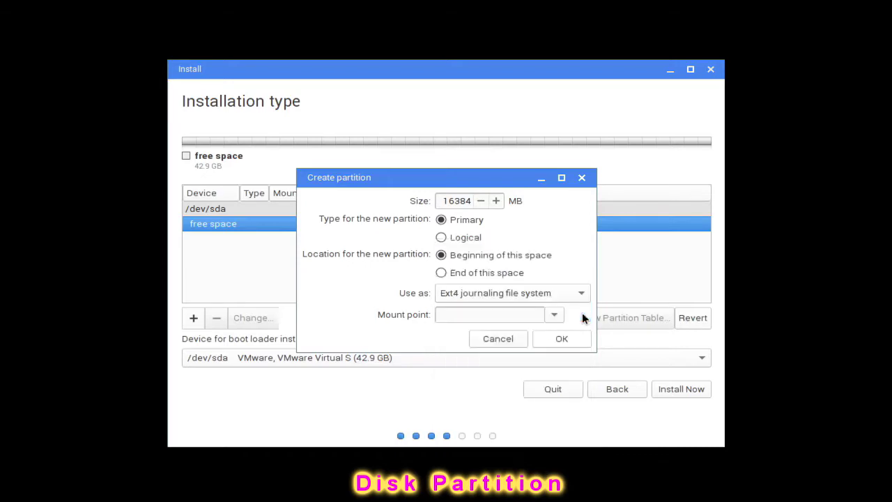
click(554, 315)
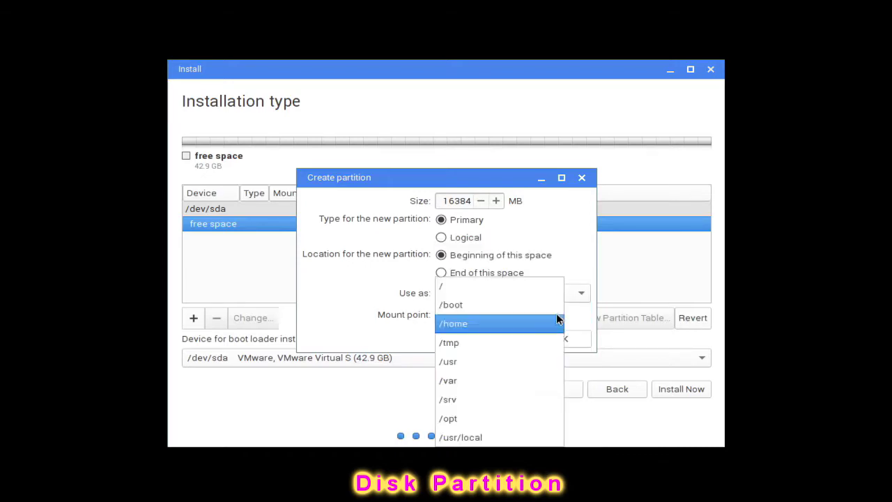
click(449, 291)
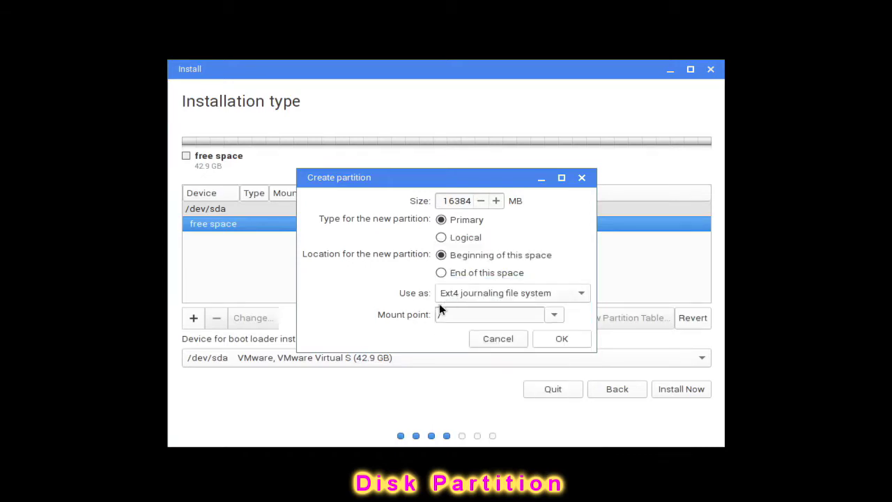
click(562, 340)
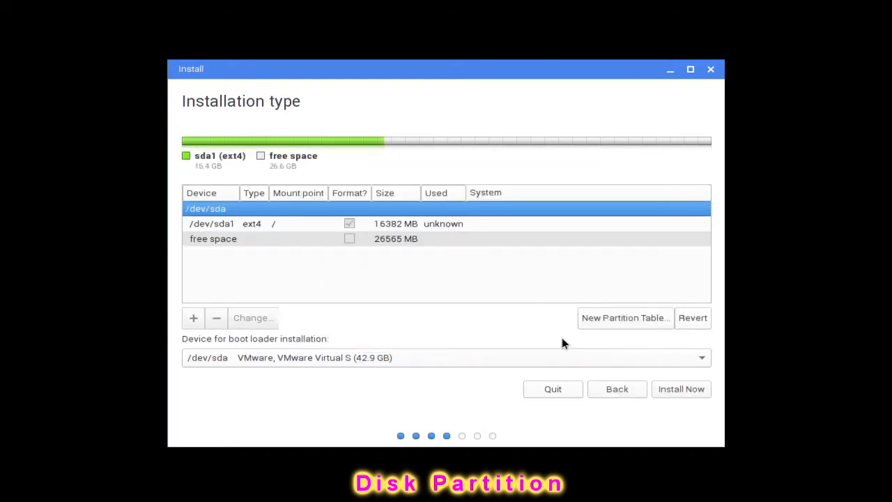
click(214, 241)
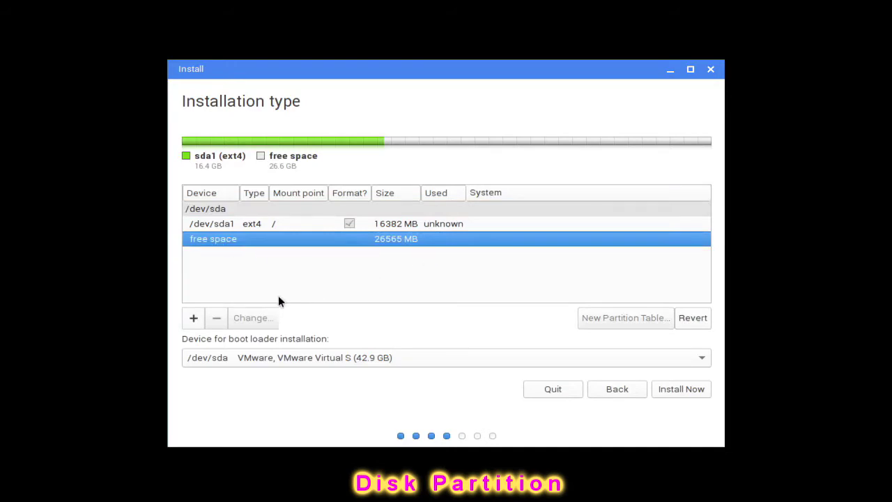
Add a 4096 MB primary partition used as swap area
click(184, 319)
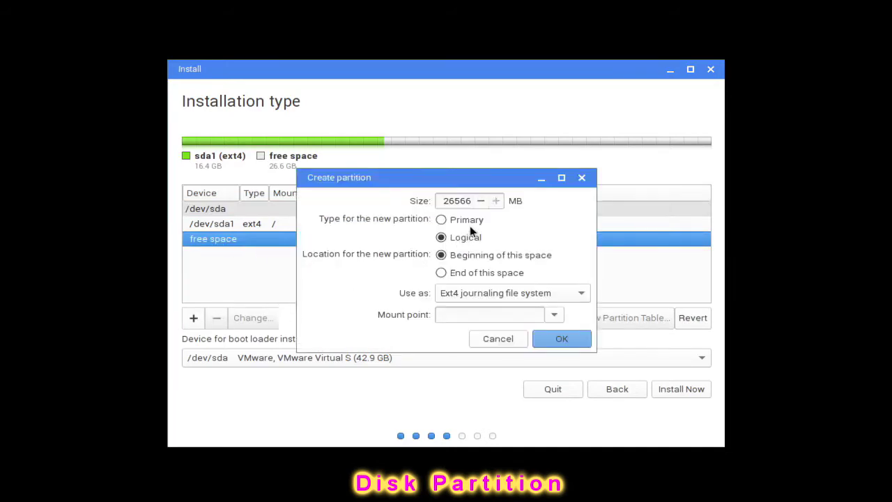
click(473, 199)
drag(470, 201, 435, 200)
text(4096)
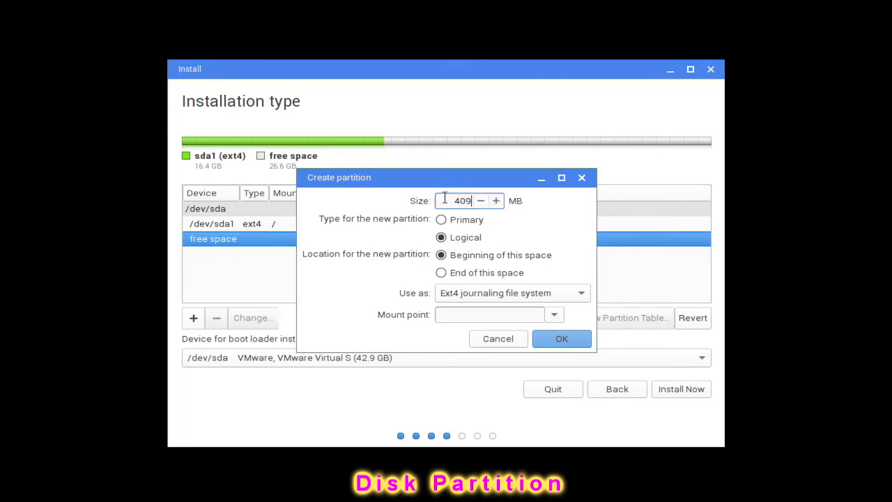
click(439, 220)
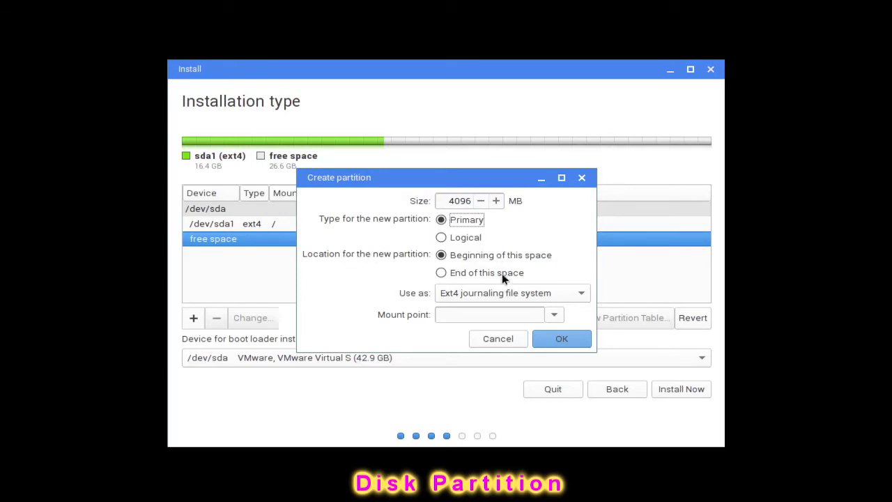
click(581, 295)
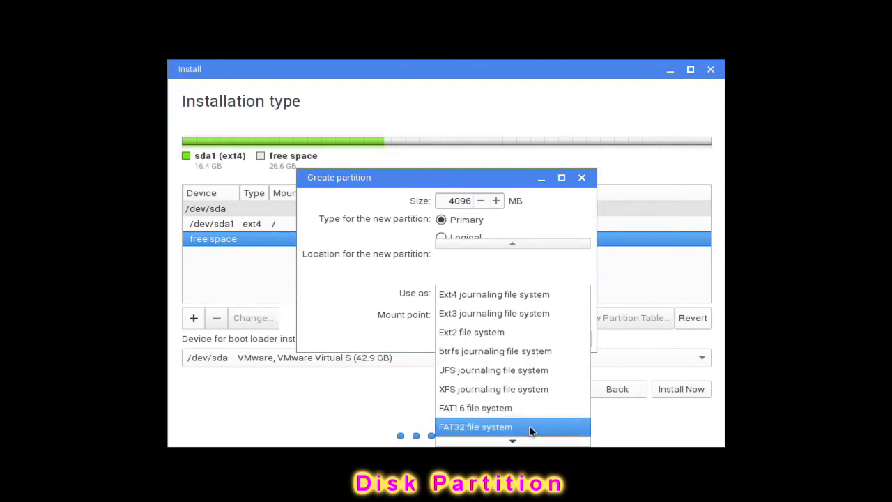
mouse_move(513, 442)
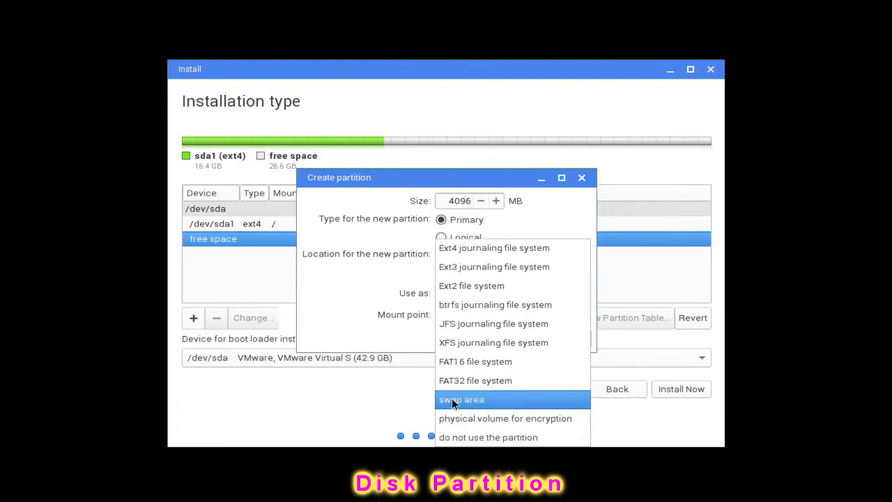
click(479, 401)
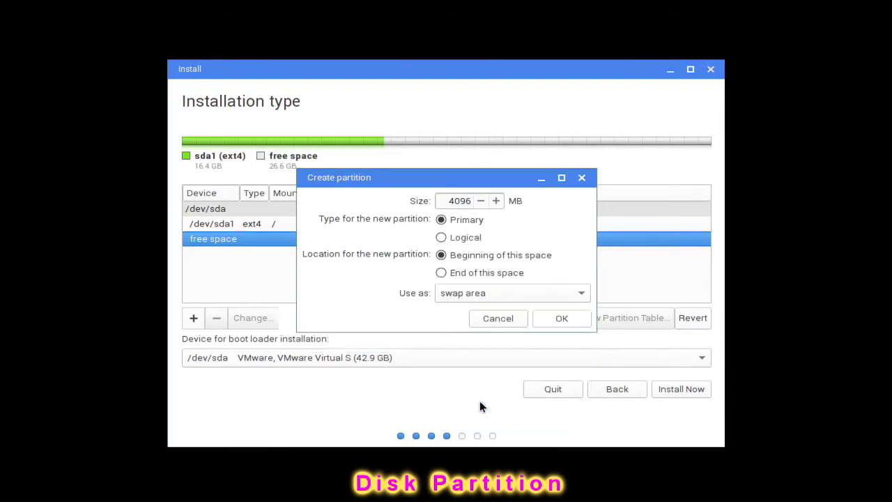
click(562, 319)
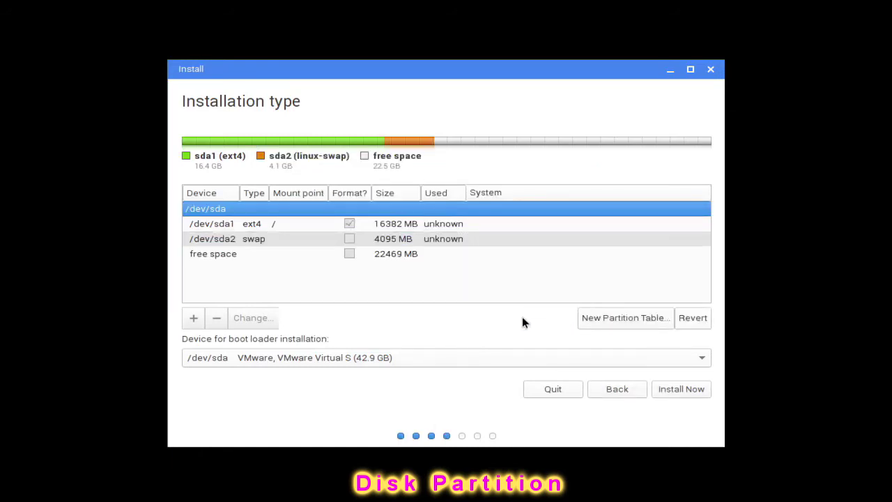
Turn the remaining free space into an Ext4 journaling partition mounted at /home
click(217, 255)
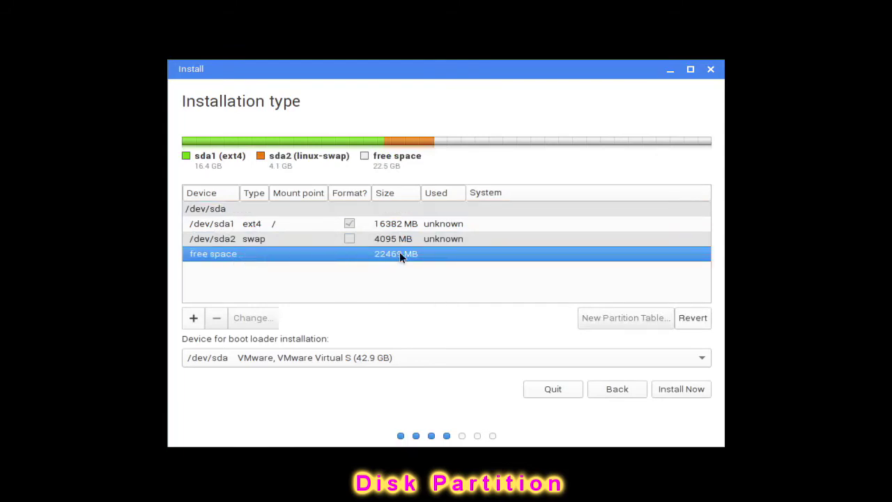
click(193, 319)
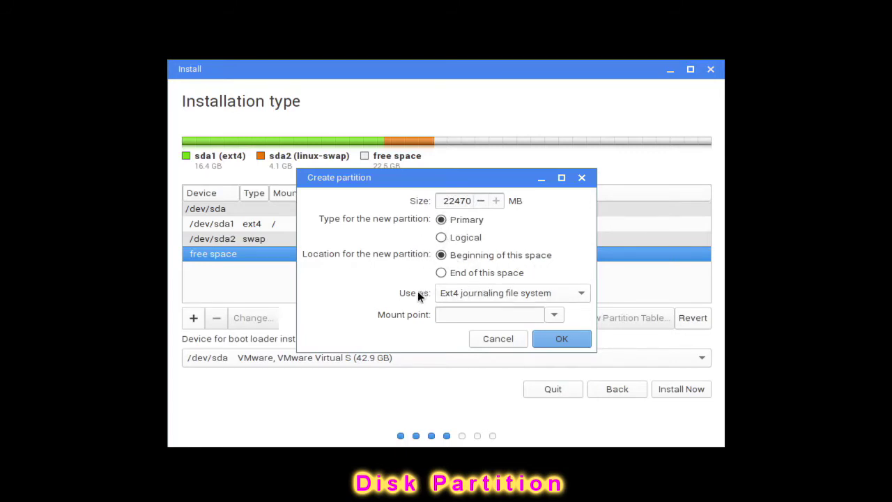
click(581, 295)
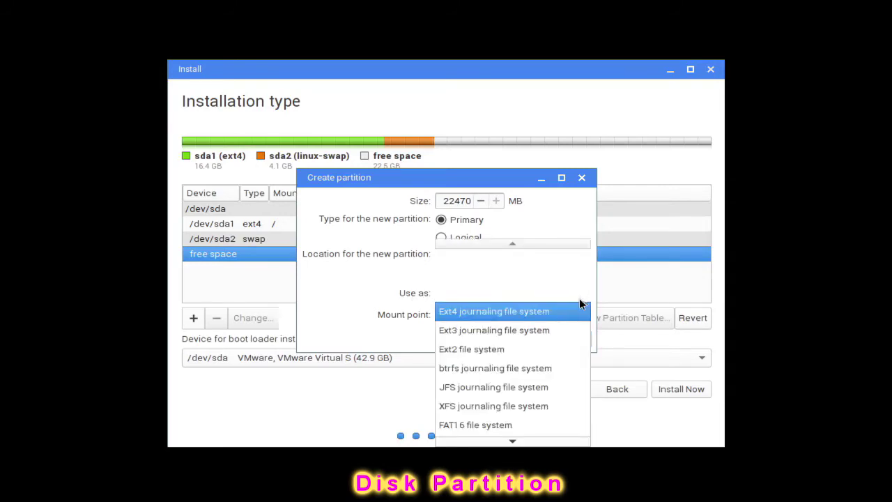
click(570, 316)
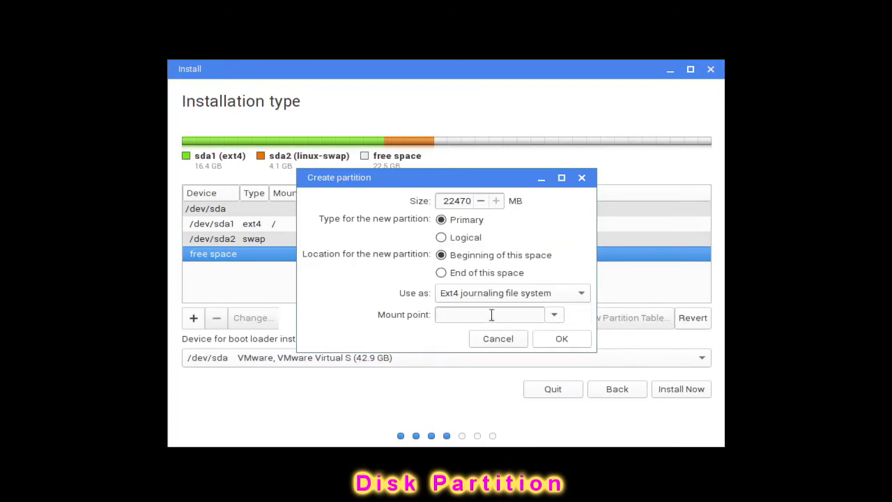
click(554, 315)
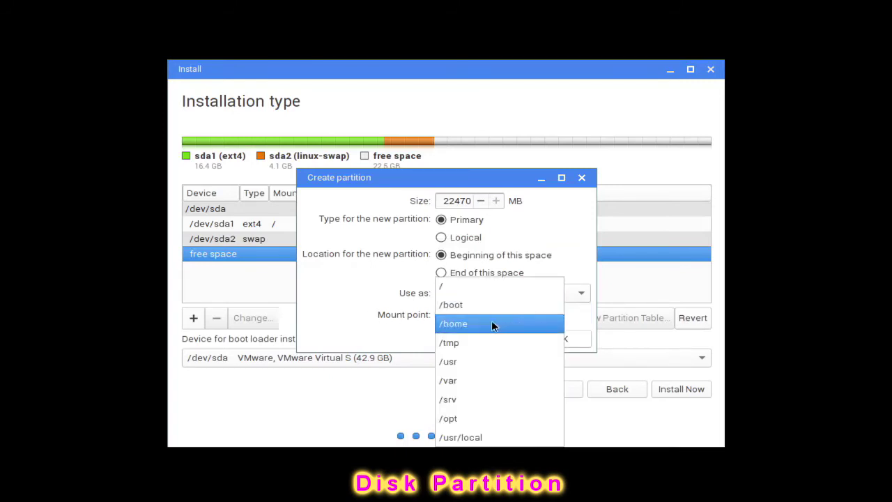
click(451, 324)
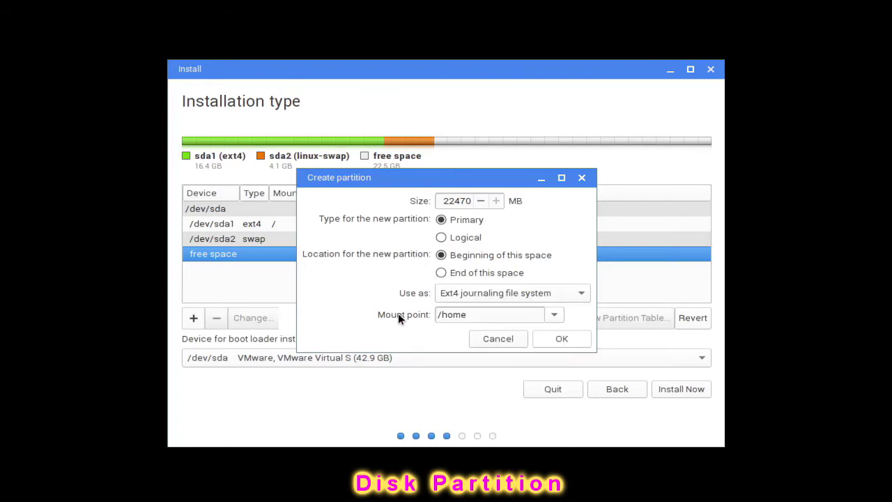
click(566, 338)
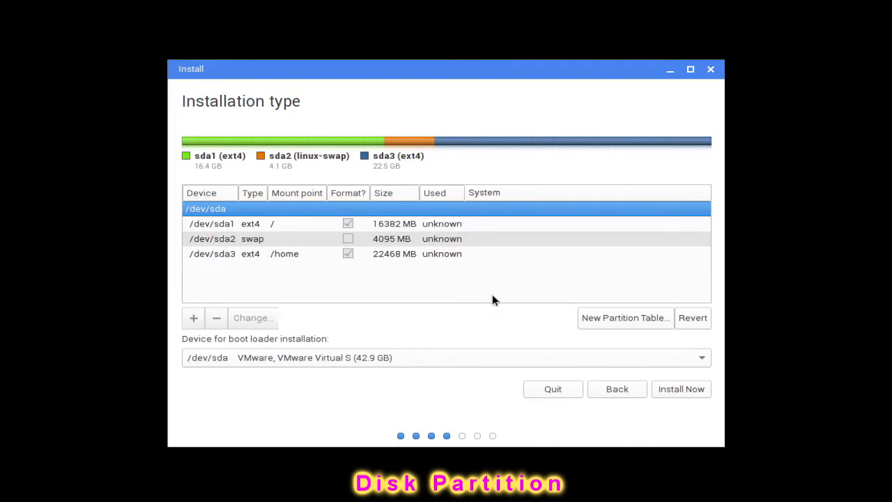
Start the installation and confirm writing the partition changes to disk
click(680, 388)
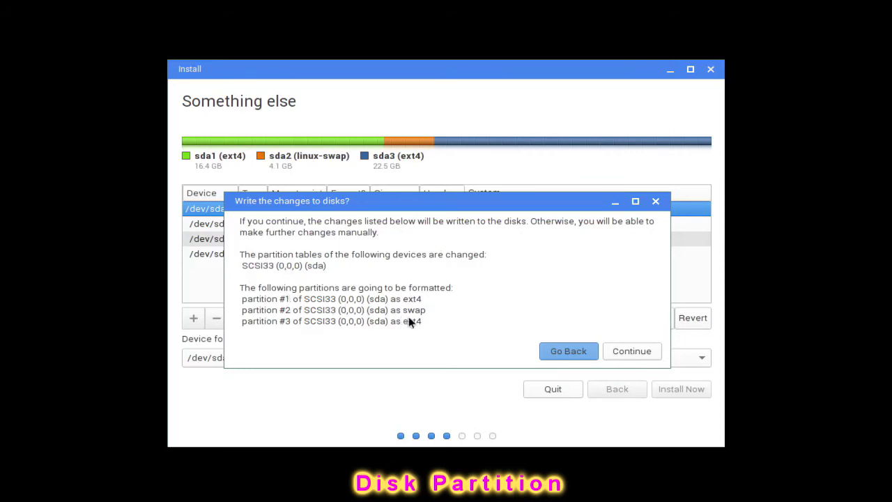
click(637, 353)
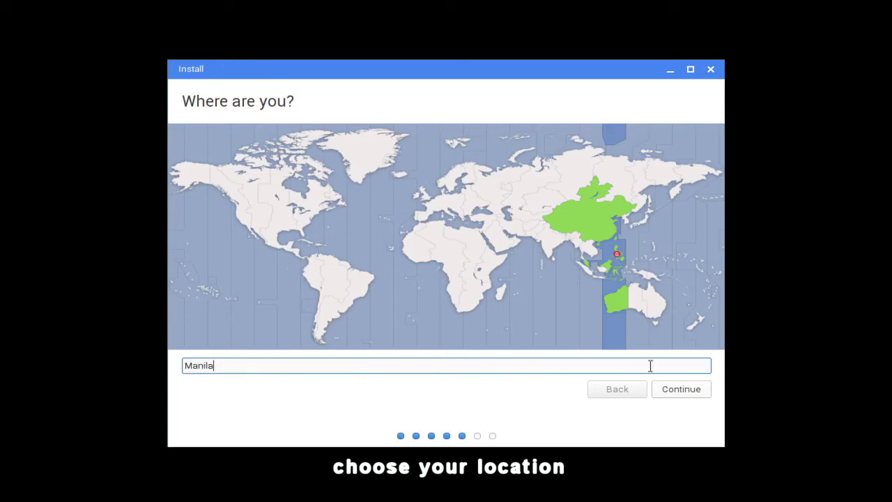
Accept Manila as the location and keep the English (US) keyboard layout
click(700, 389)
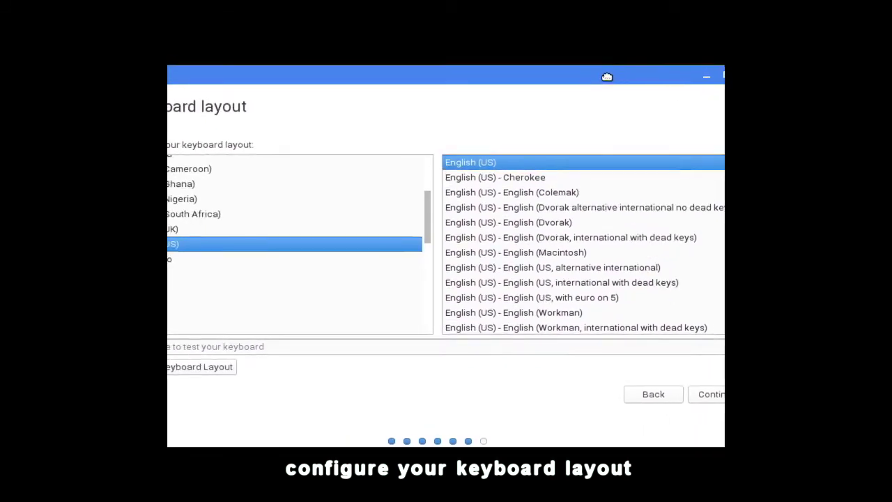
click(666, 395)
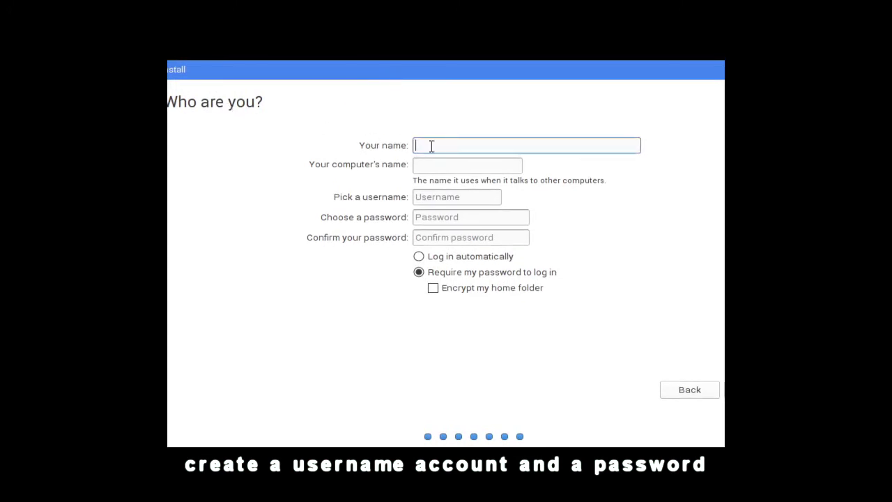
Enter the user's name and change the computer name suffix to '-pc'
text(rhesus)
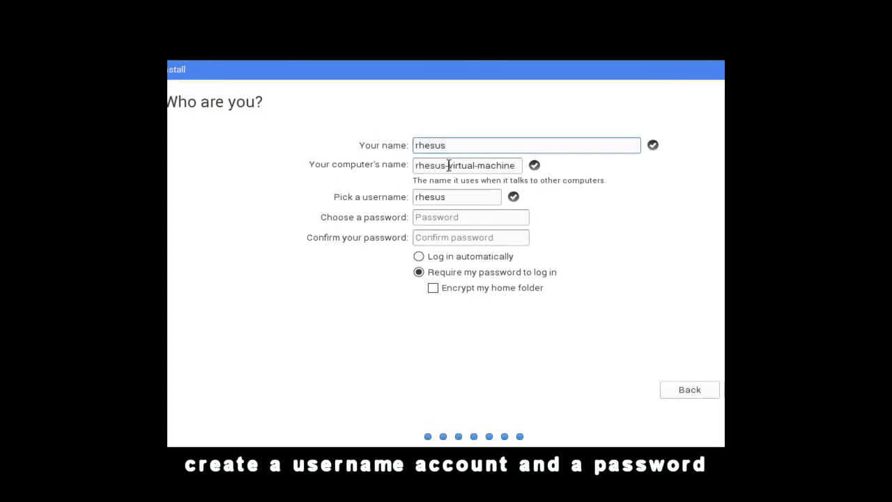
drag(448, 165, 522, 165)
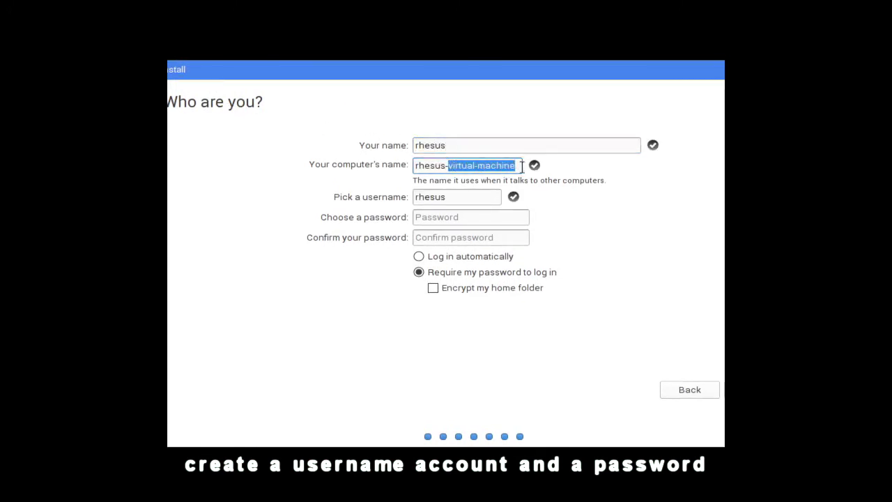
text(-pc)
Enter and confirm the account password, with the installer window fully in view
click(432, 217)
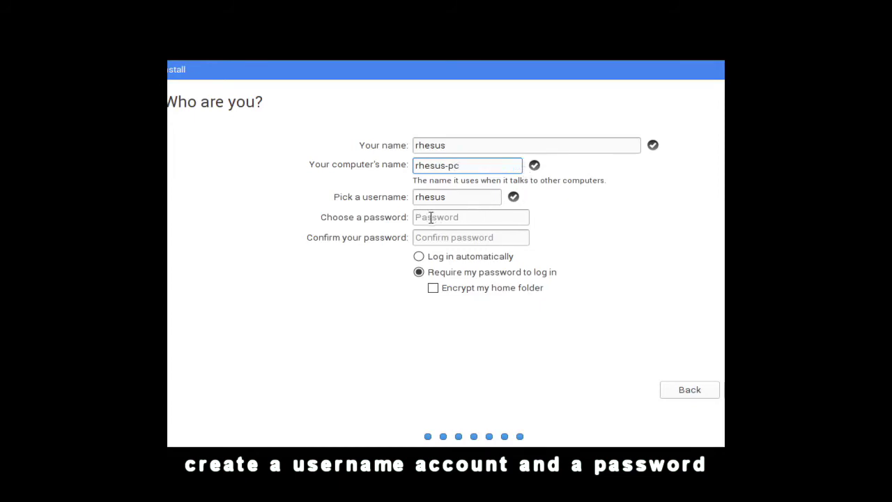
text(123456)
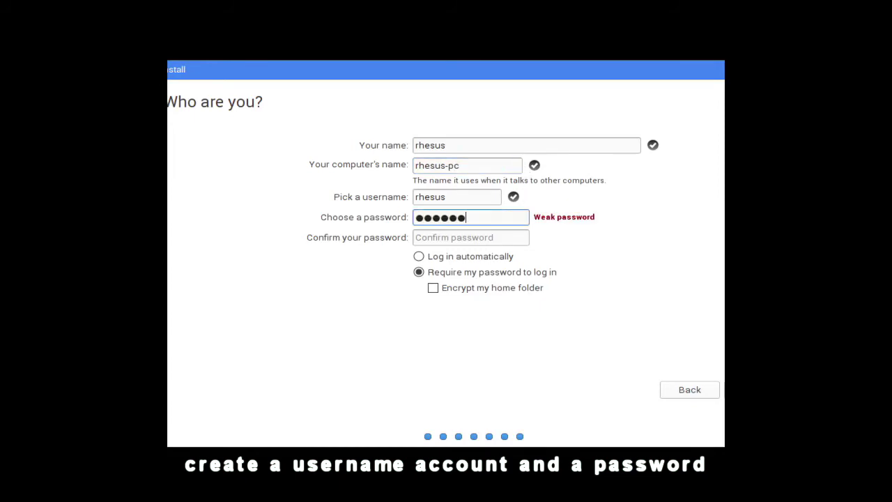
text(789012)
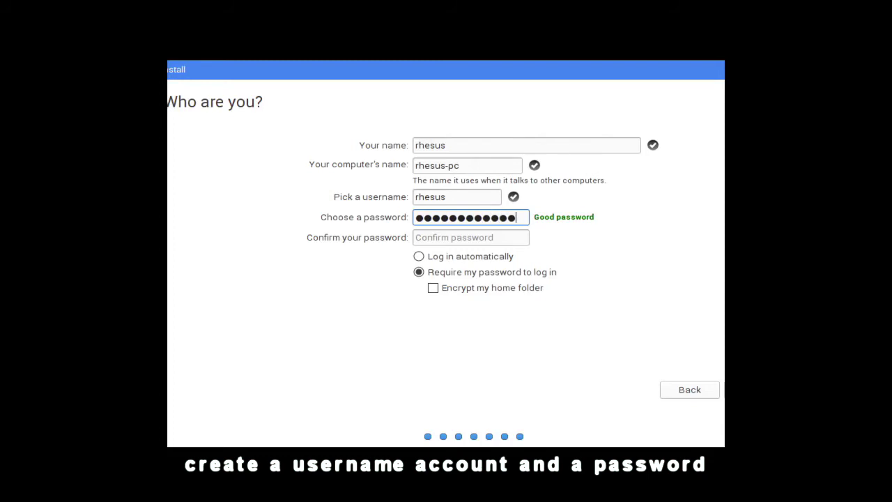
key(Tab)
text(123456)
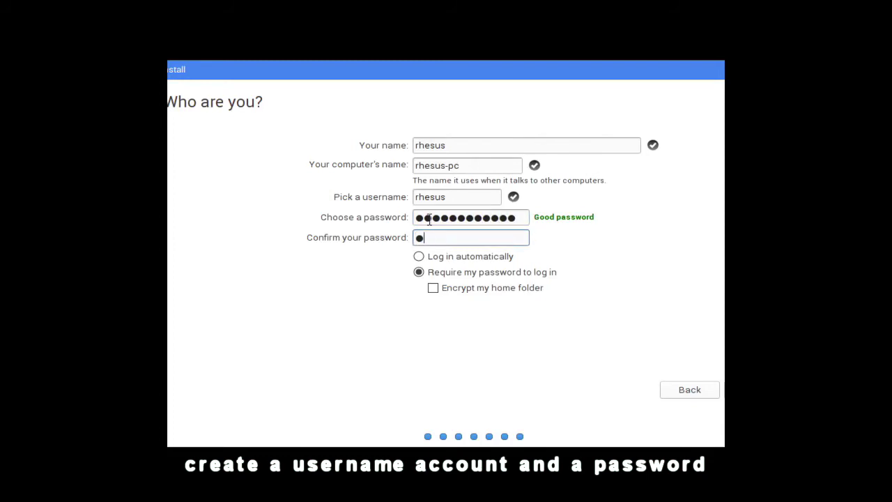
text(789012)
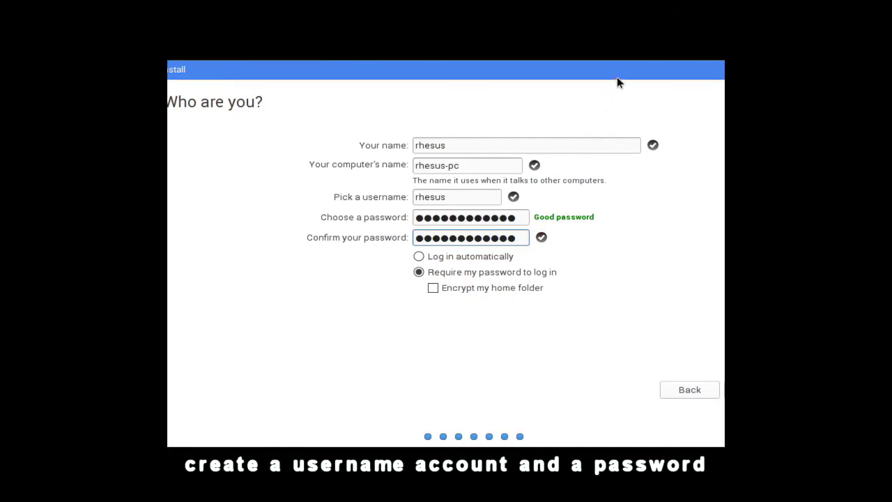
drag(616, 78, 545, 71)
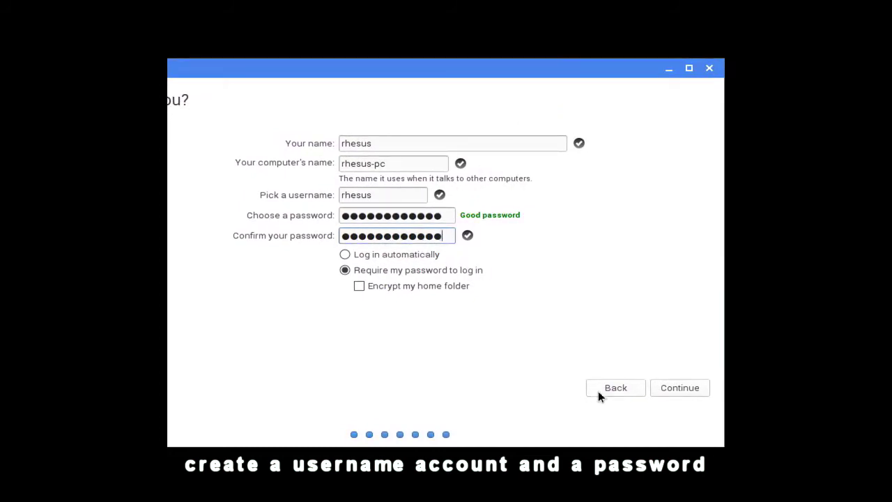
Begin the installation and restart into the new system once it completes
click(690, 389)
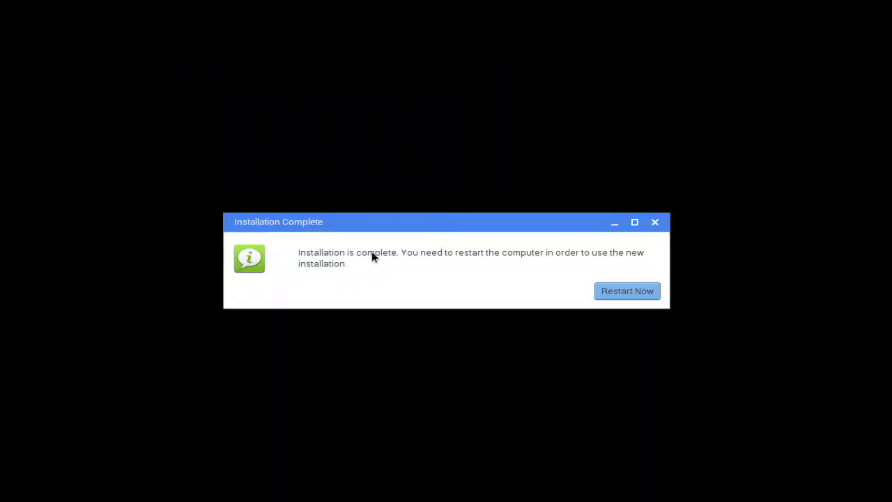
click(628, 291)
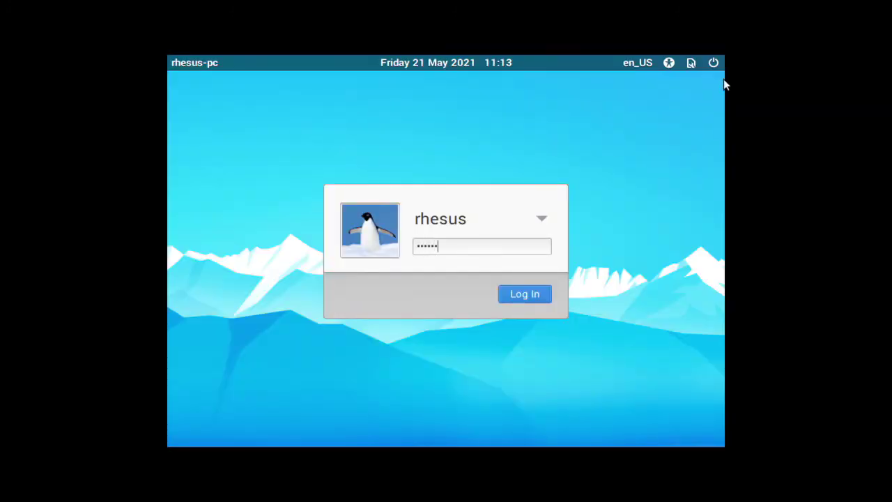
Log in to the new desktop and dismiss the Power Off prompt
key(Return)
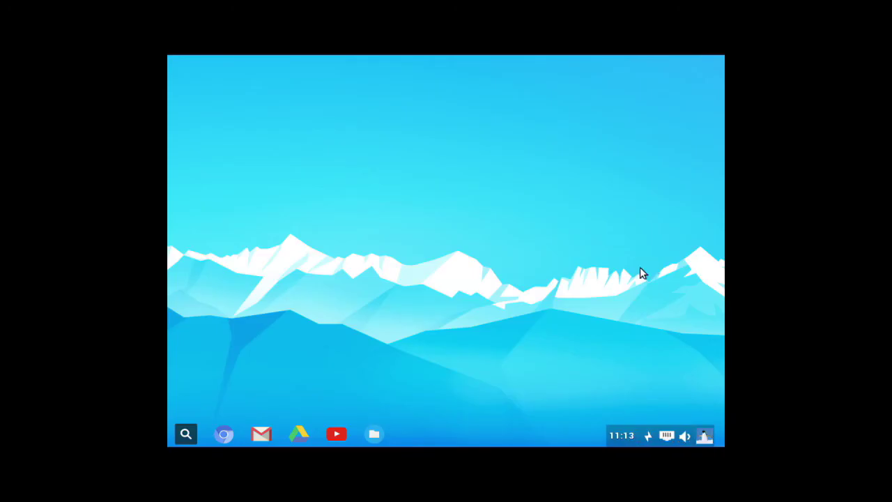
click(704, 437)
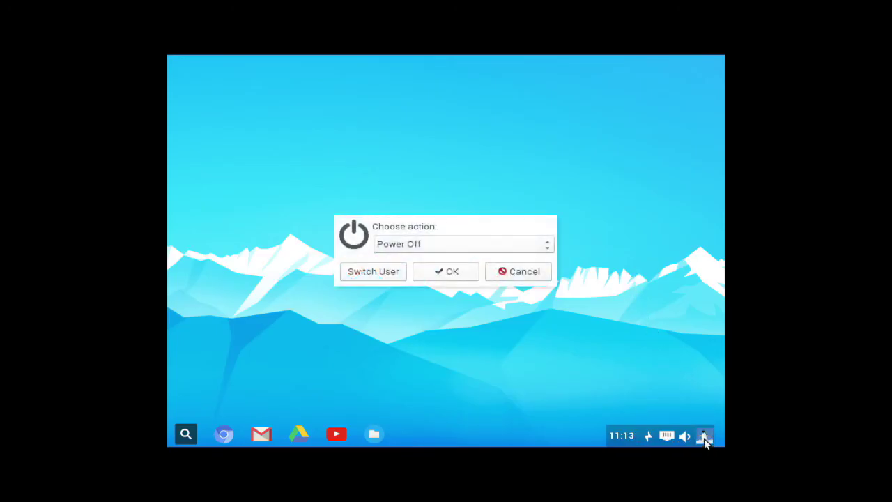
click(524, 271)
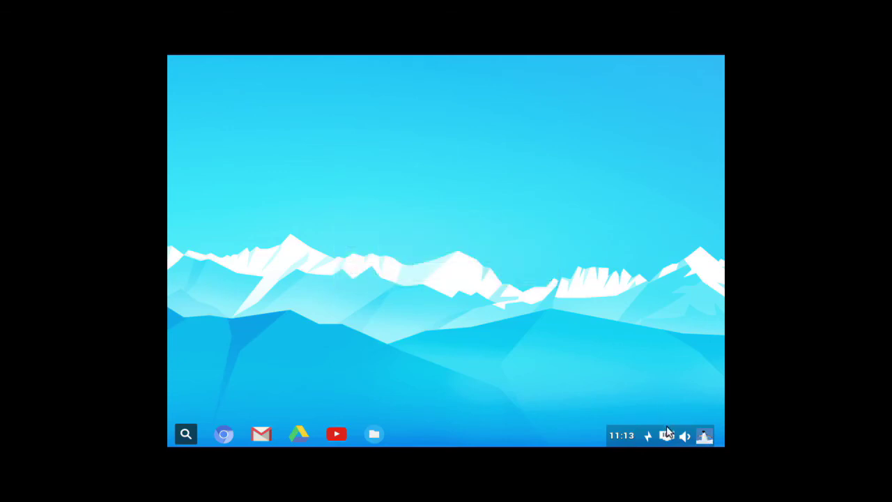
Check the volume, network and power tray settings, then view the calendar
click(686, 435)
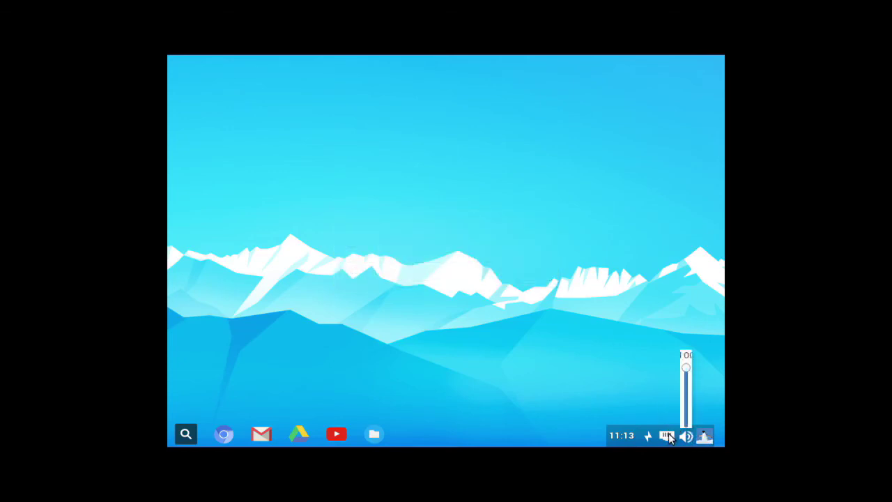
click(668, 437)
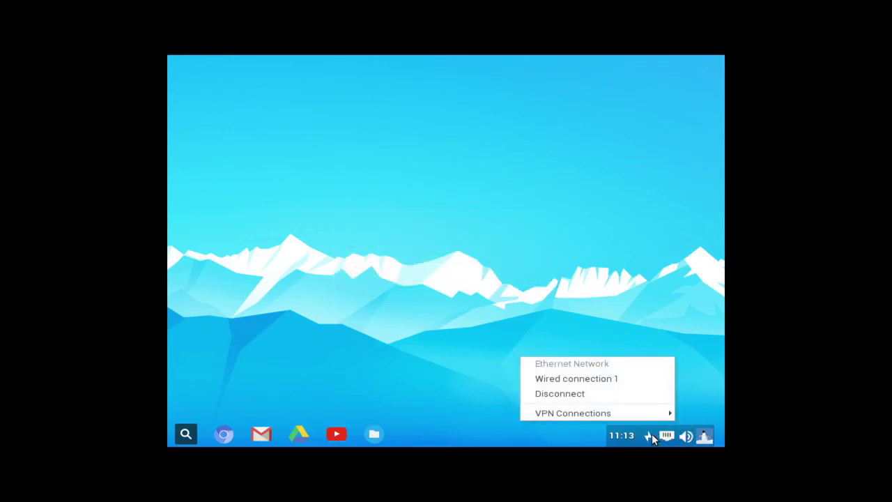
click(649, 437)
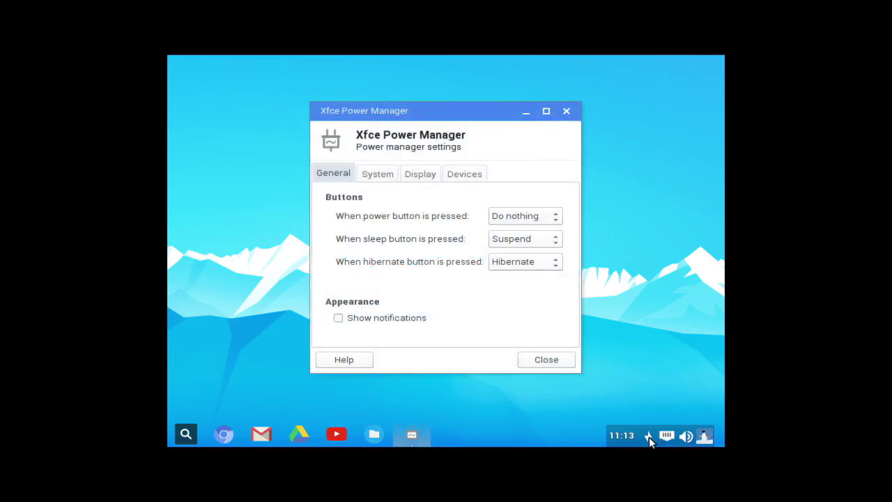
click(558, 369)
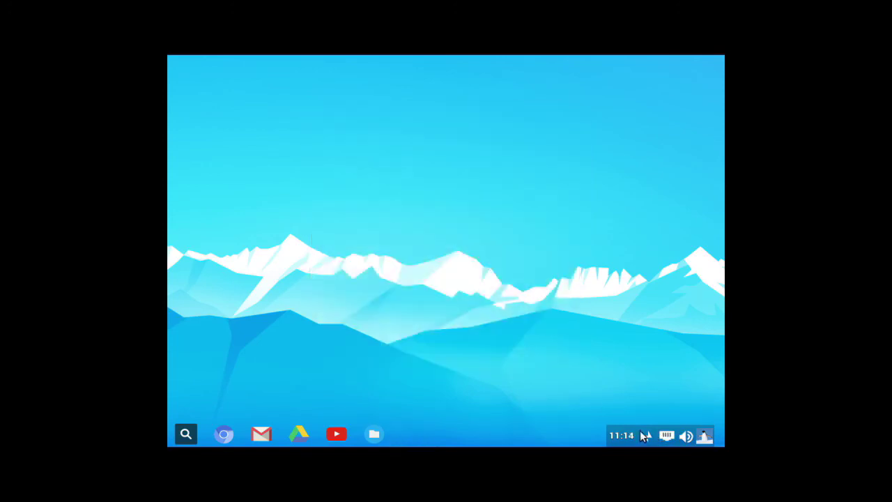
click(632, 438)
Set the screen resolution to 1280x768 via Control Panel's Monitor Settings and keep it
right_click(372, 87)
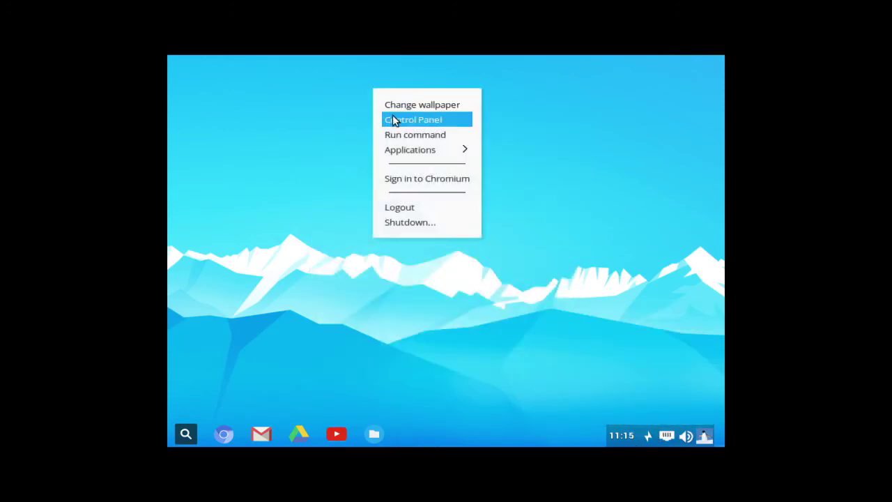
click(393, 118)
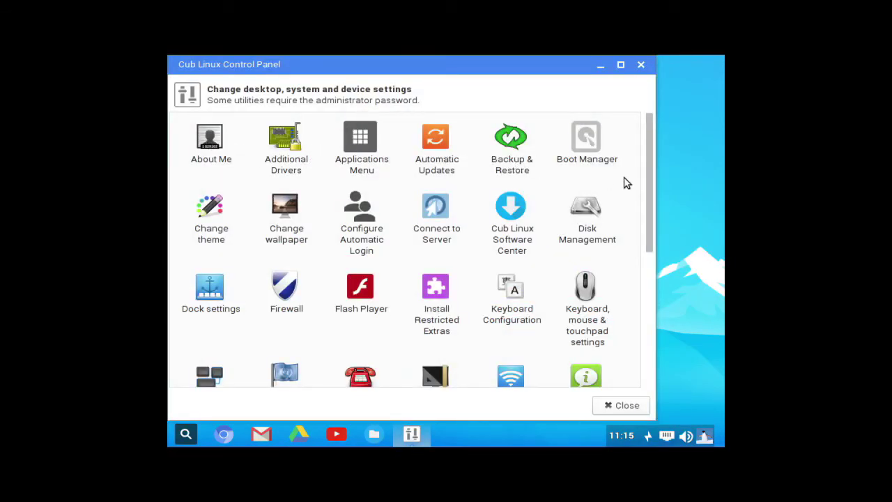
drag(649, 168, 648, 244)
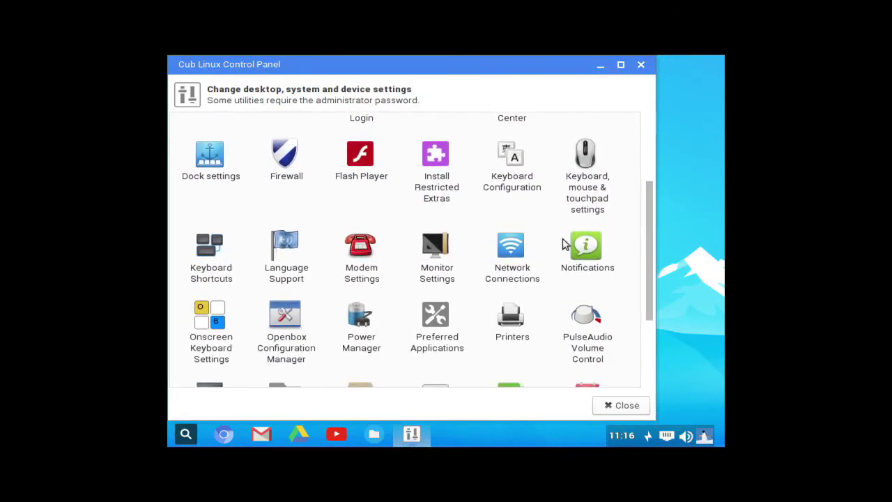
click(433, 258)
click(476, 250)
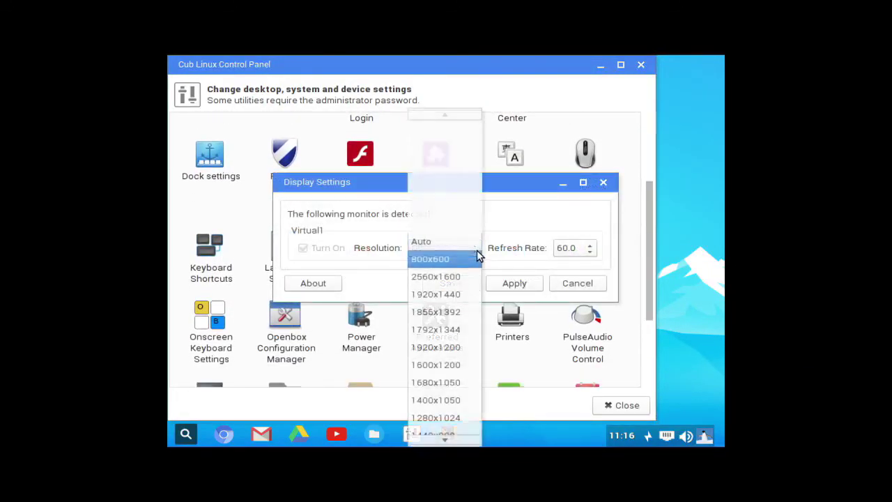
scroll(460, 306, down, 3)
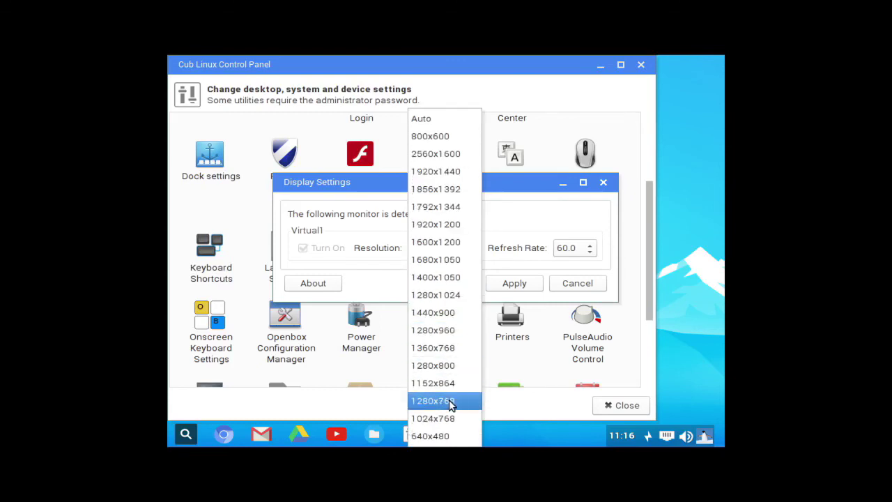
click(452, 403)
click(514, 284)
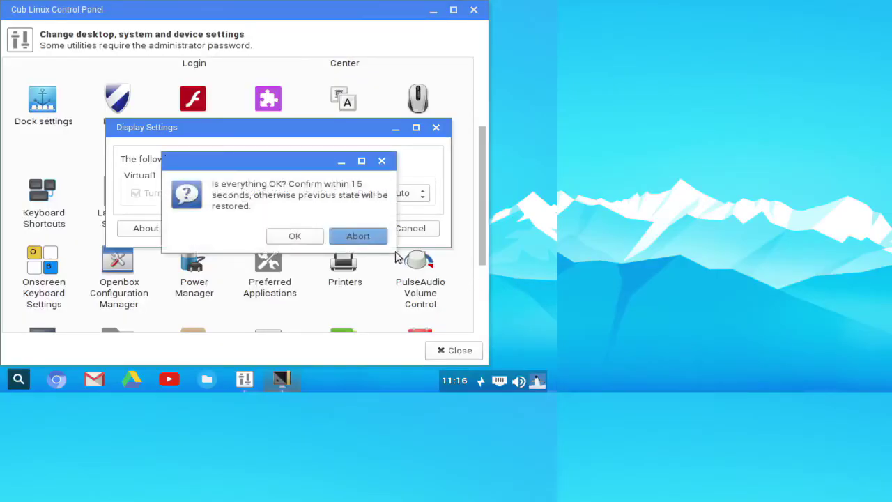
click(279, 237)
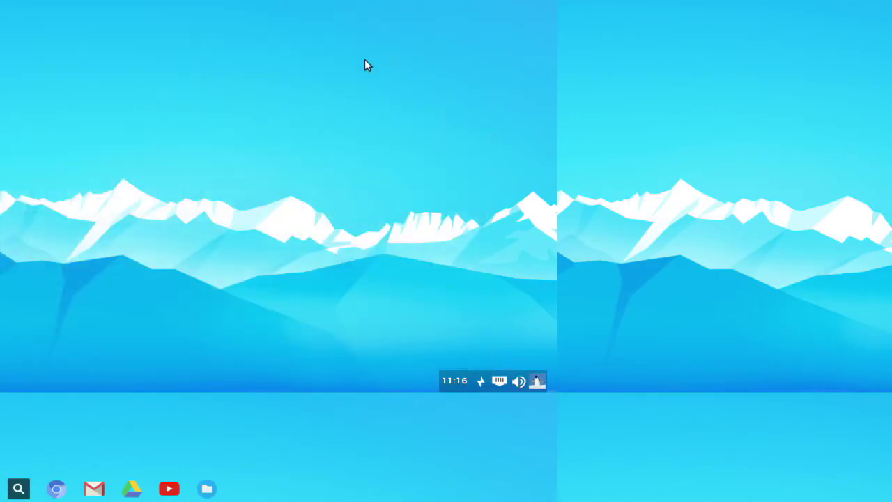
Set the desktop wallpaper to the dark blue paw-print image with Nitrogen
right_click(578, 120)
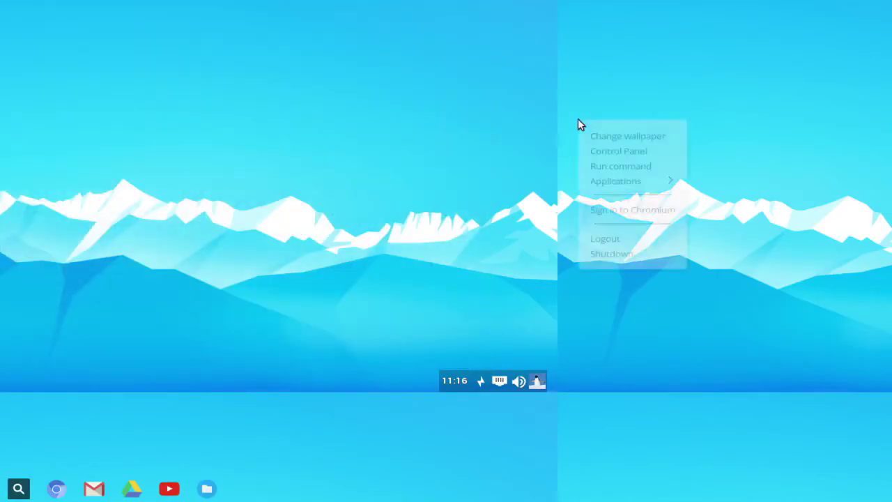
click(596, 136)
click(340, 152)
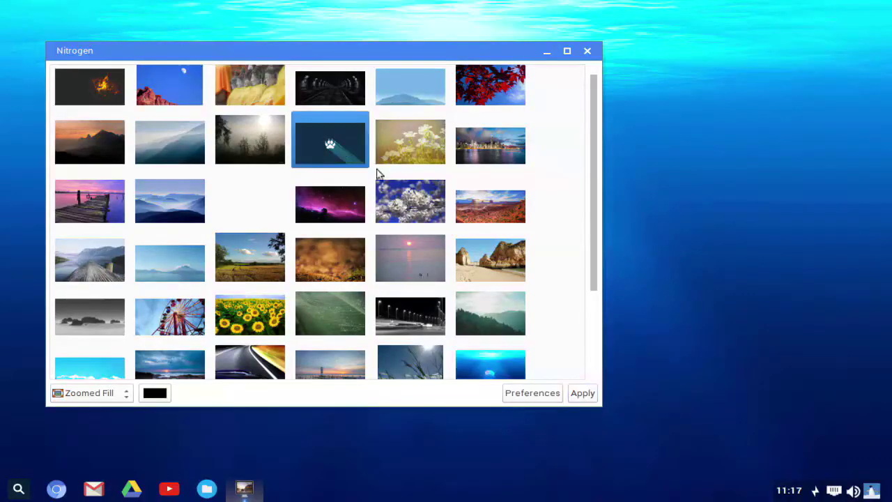
click(570, 395)
click(547, 52)
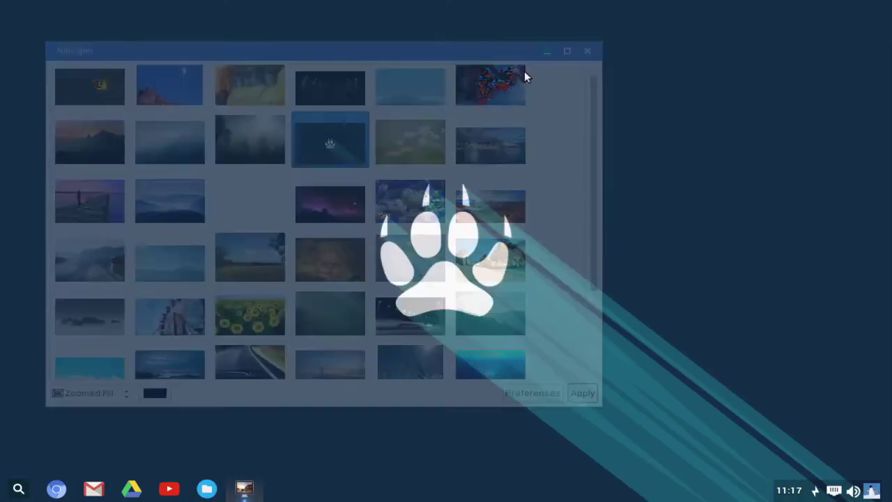
right_click(300, 62)
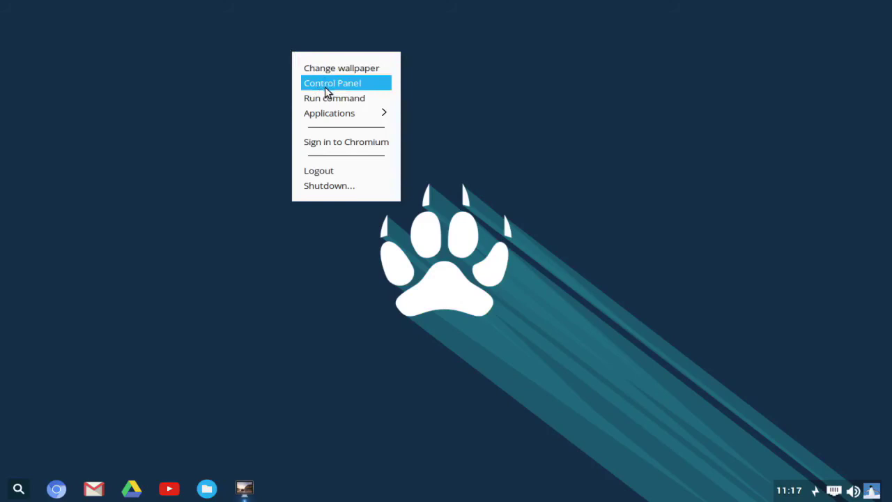
Browse the Settings, Internet, Multimedia, Other and System application submenus and launch Chromium
mouse_move(325, 114)
mouse_move(460, 130)
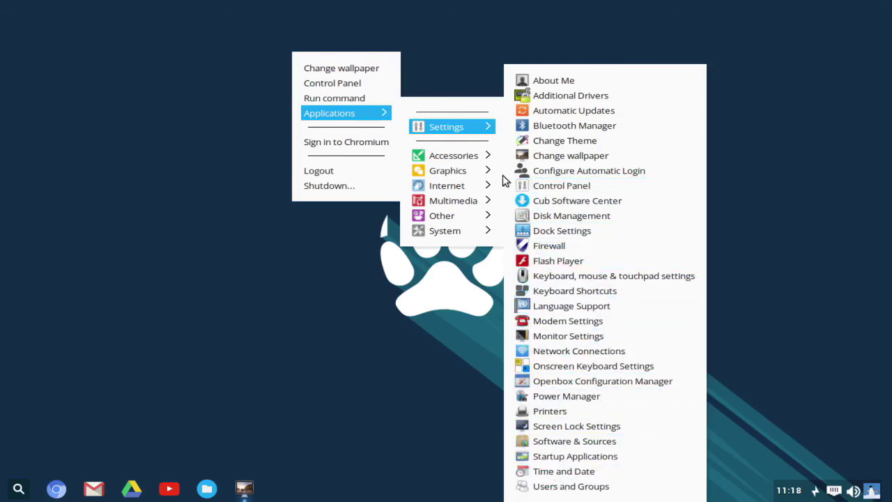
mouse_move(454, 173)
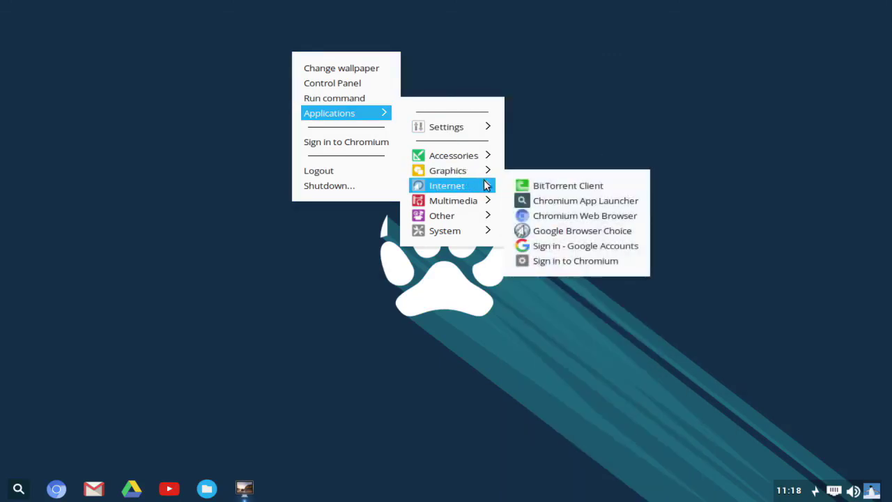
mouse_move(462, 204)
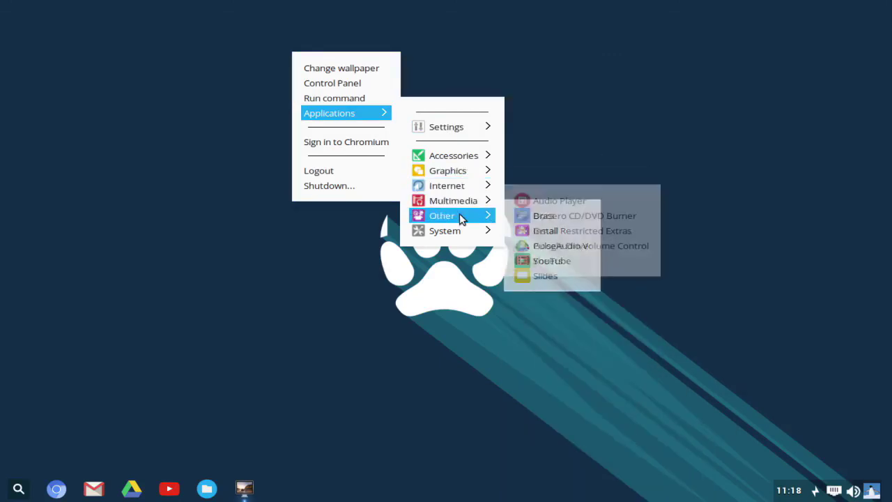
mouse_move(462, 234)
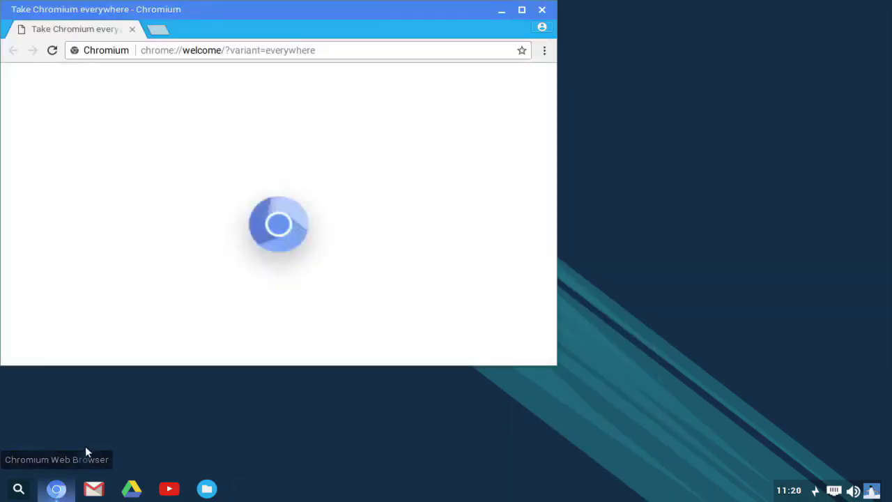
Maximize Chromium, decline sign-in, load youtube.com and scroll through the video rows
click(521, 10)
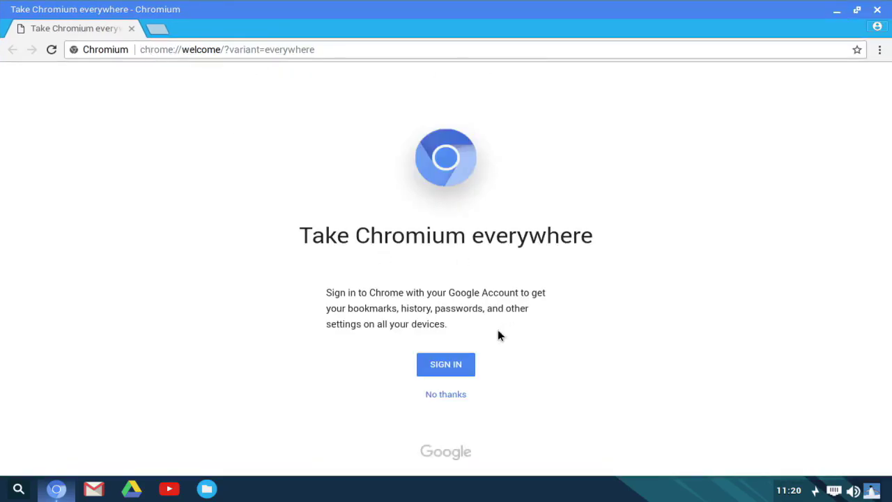
click(452, 394)
click(234, 282)
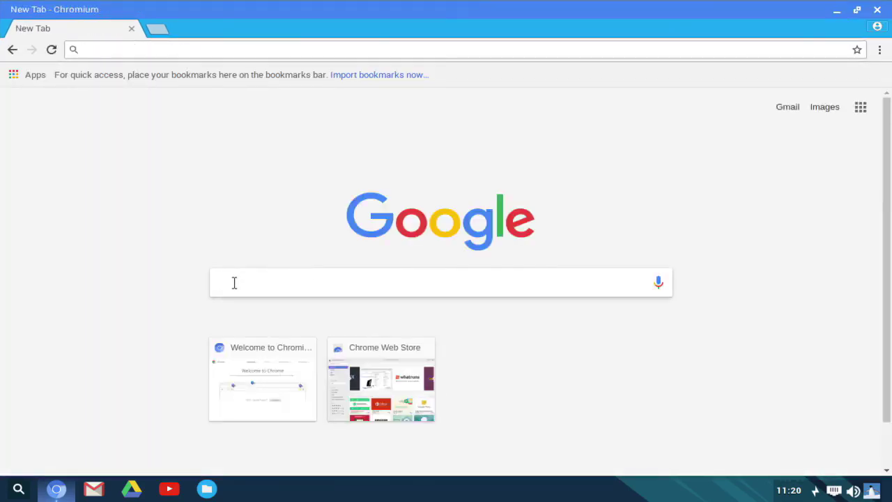
text(youtube.com)
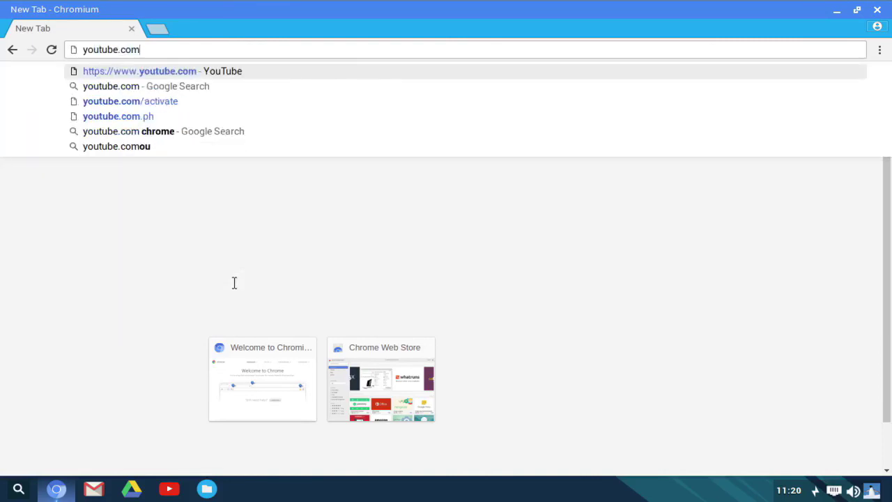
key(Return)
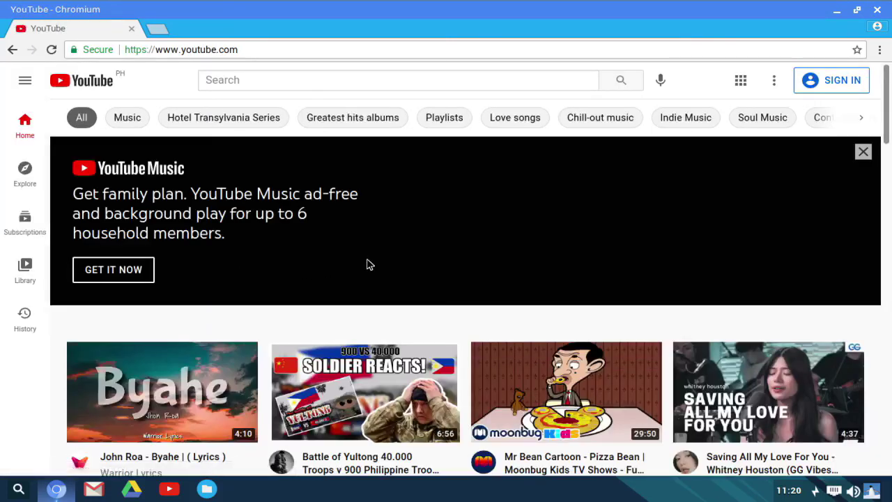
scroll(370, 265, down, 3)
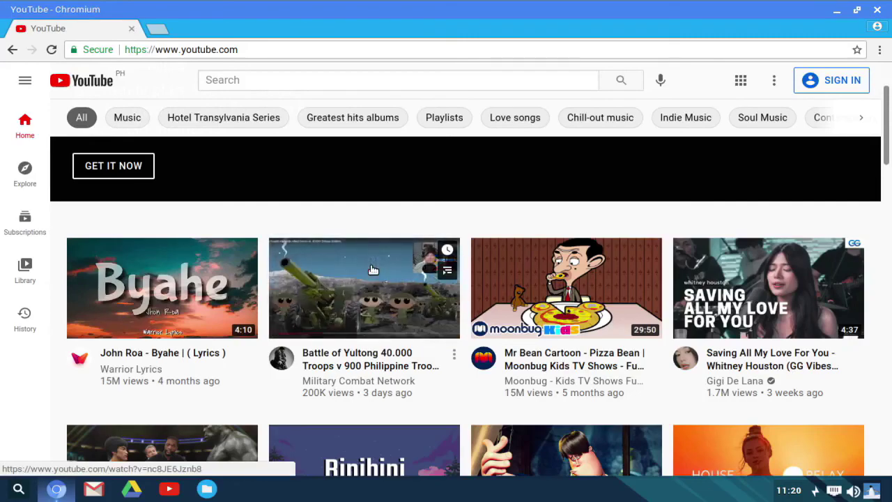
scroll(374, 269, down, 2)
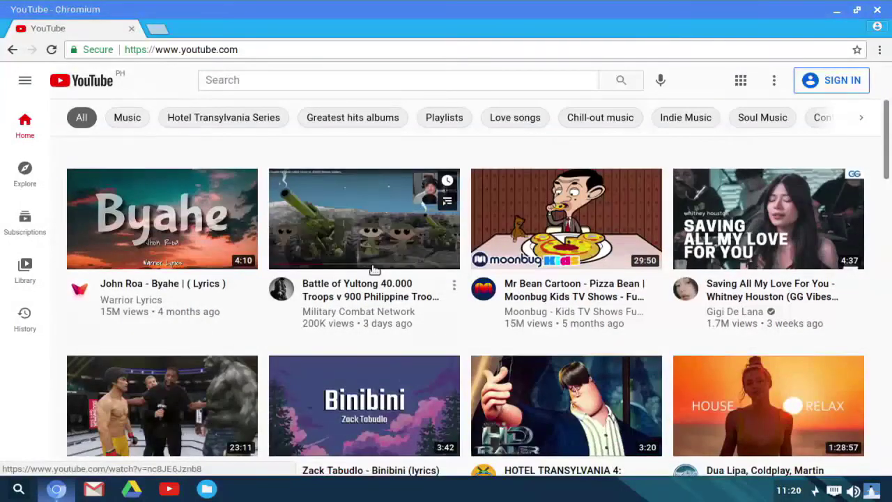
scroll(373, 270, down, 10)
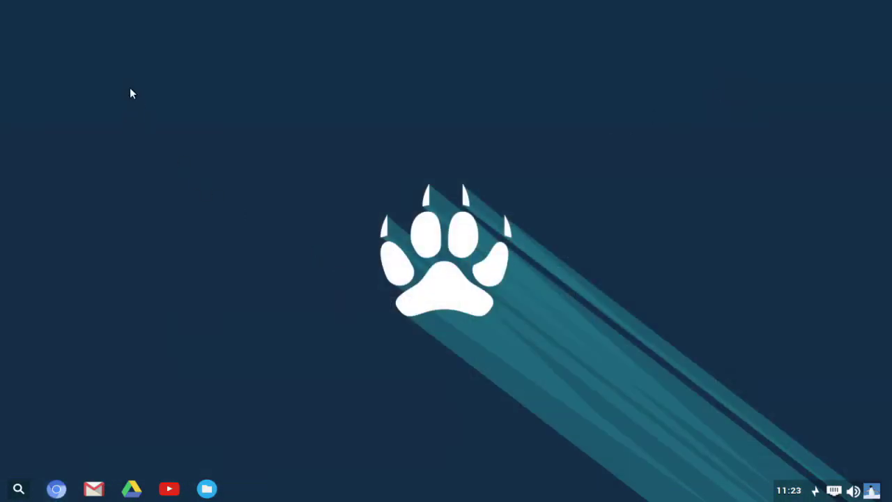
right_click(130, 89)
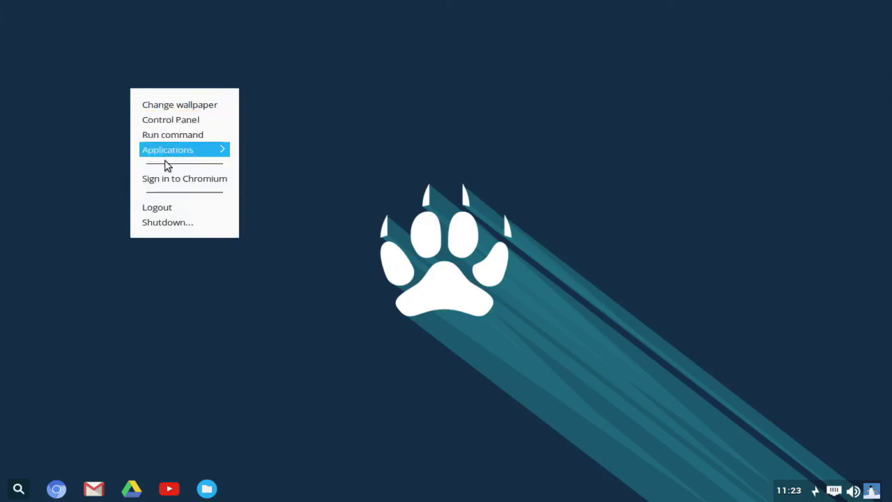
Shut down the system with Power Off selected as the action
click(166, 224)
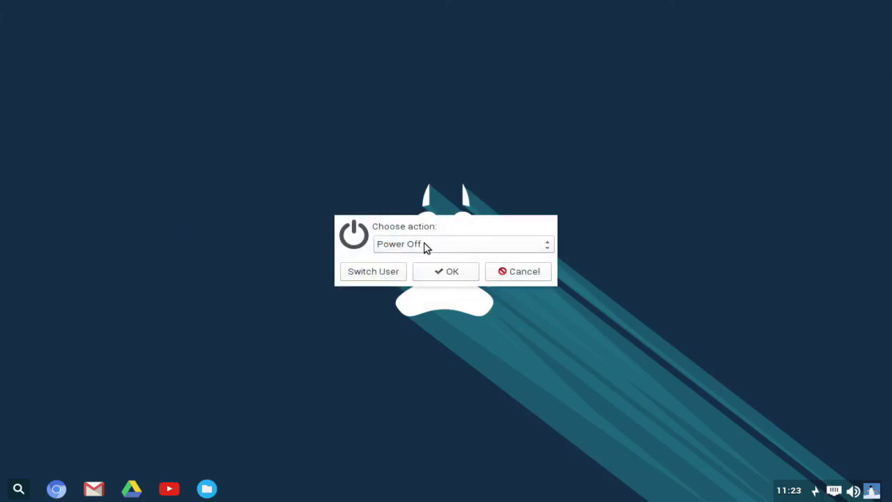
click(403, 246)
click(403, 245)
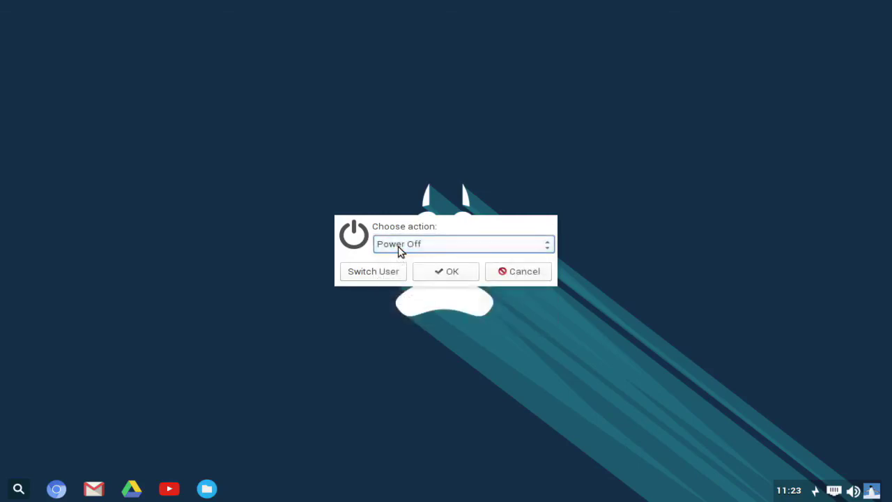
click(448, 276)
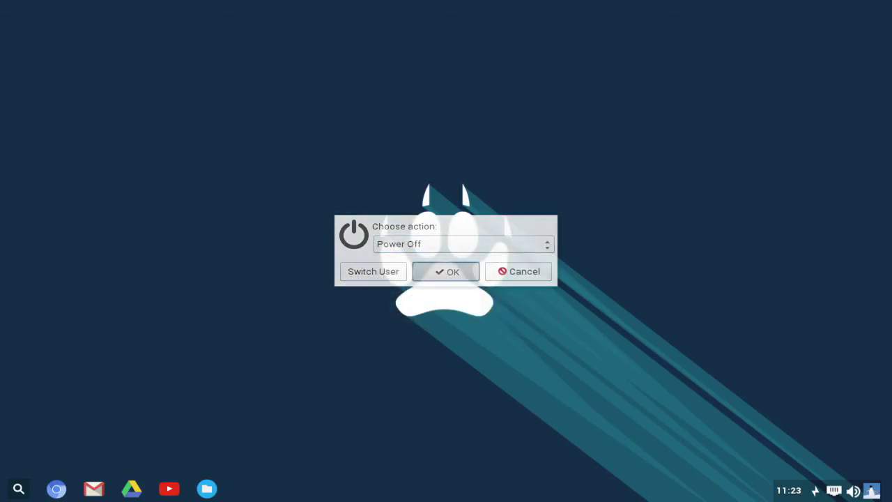